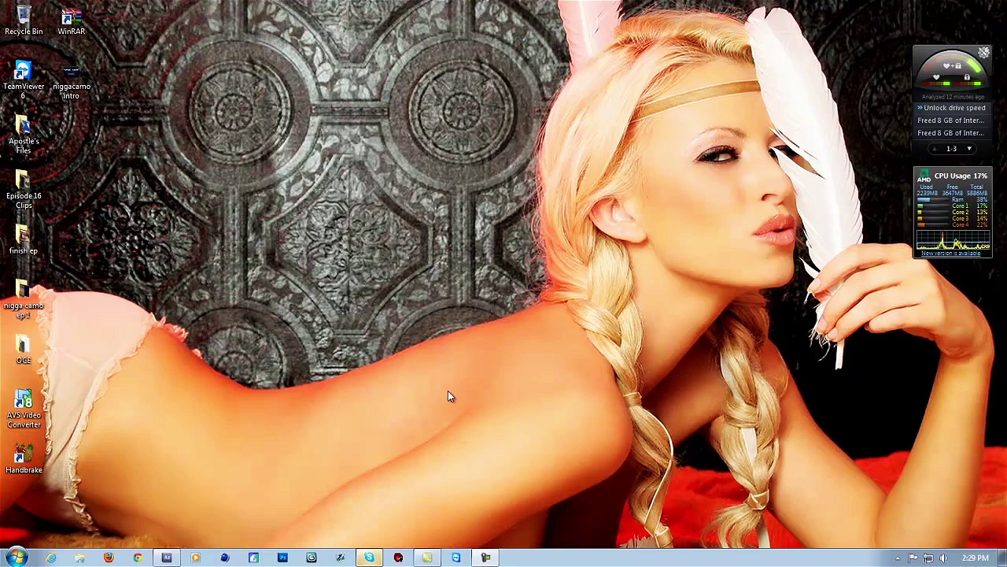
Bring the After Effects window with the '50 cal quadfeed' composition back to the front
click(166, 557)
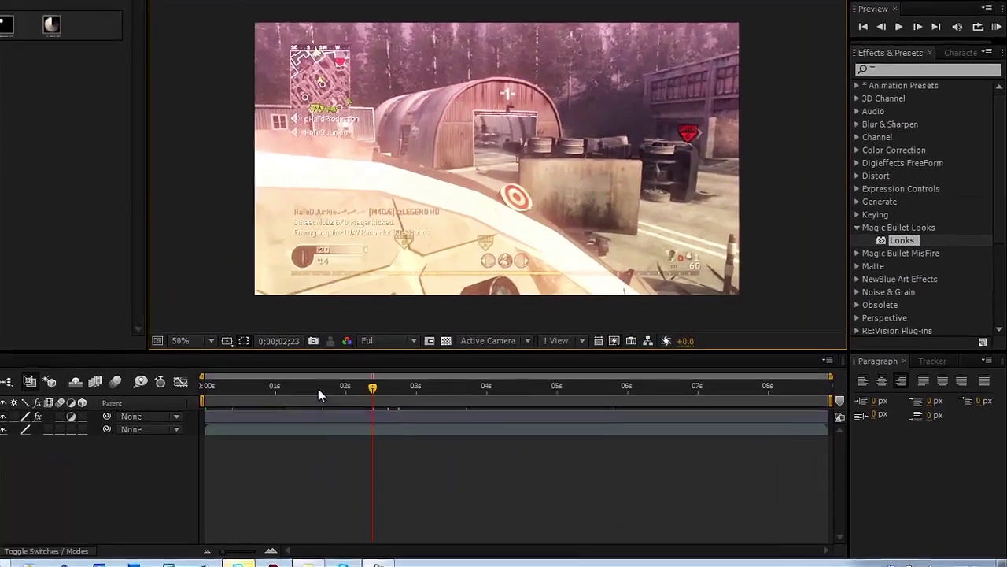
Scrub the pink-graded 50 cal quadfeed clip forward to around 0;00;02;35
click(442, 406)
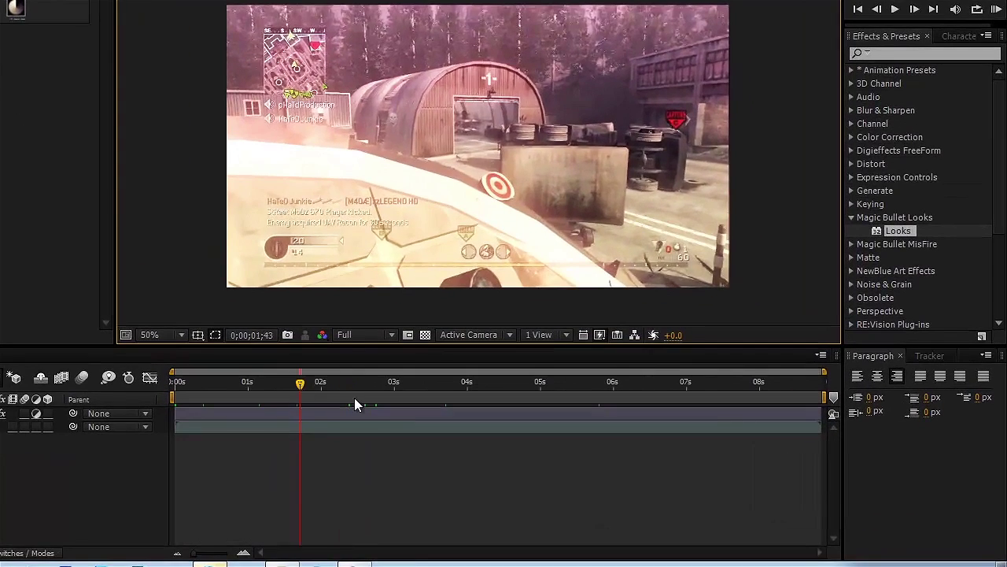
mouse_move(354, 397)
mouse_down()
mouse_move(344, 392)
mouse_move(364, 390)
mouse_up()
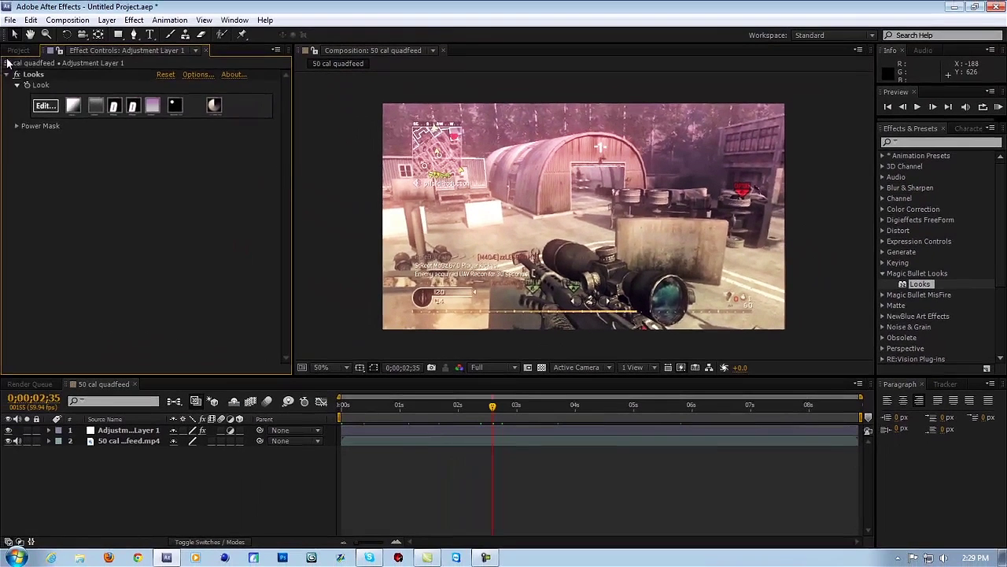
Create a new composition, '50 cal quadfeed 2', from the raw mp4 clip and move to a later frame
click(17, 50)
drag(45, 179, 41, 370)
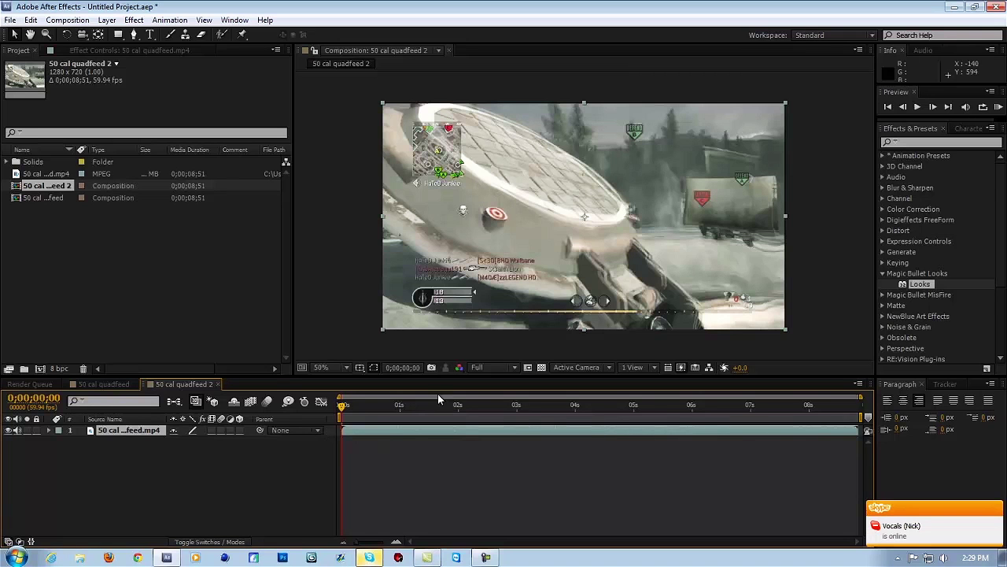
drag(359, 405, 512, 407)
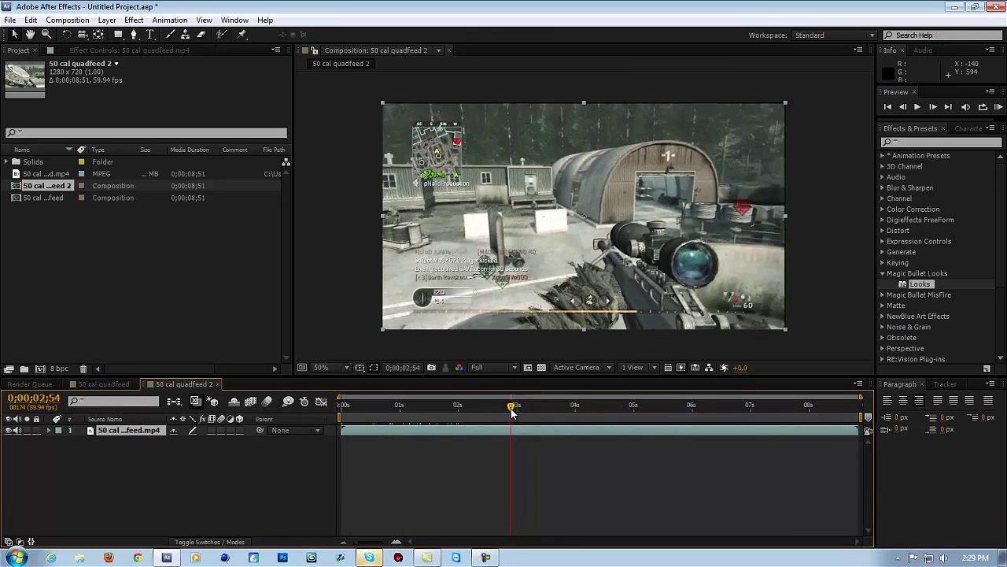
Add an adjustment layer, apply Looks to it, and open it in LooksBuilder
click(107, 20)
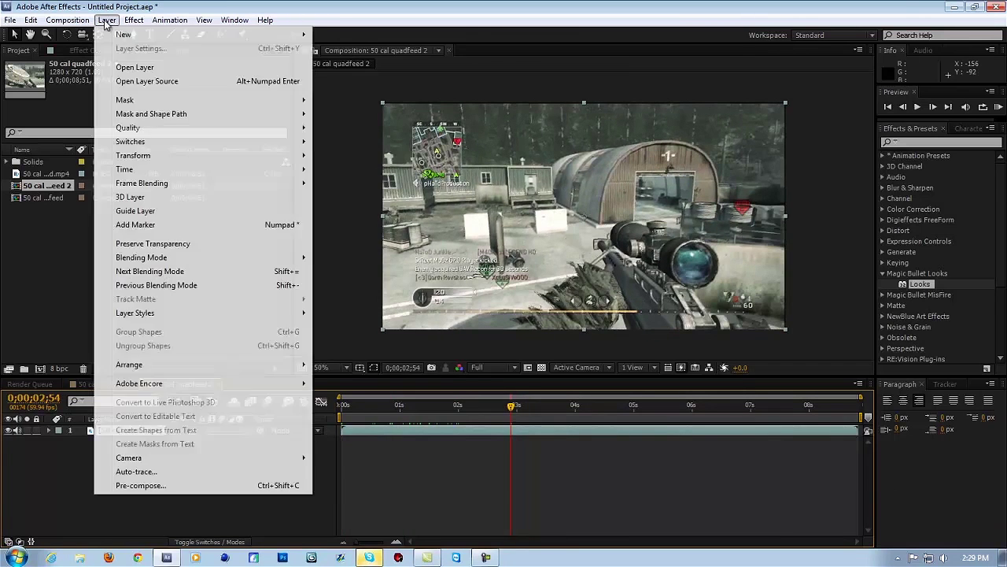
mouse_move(126, 36)
click(360, 117)
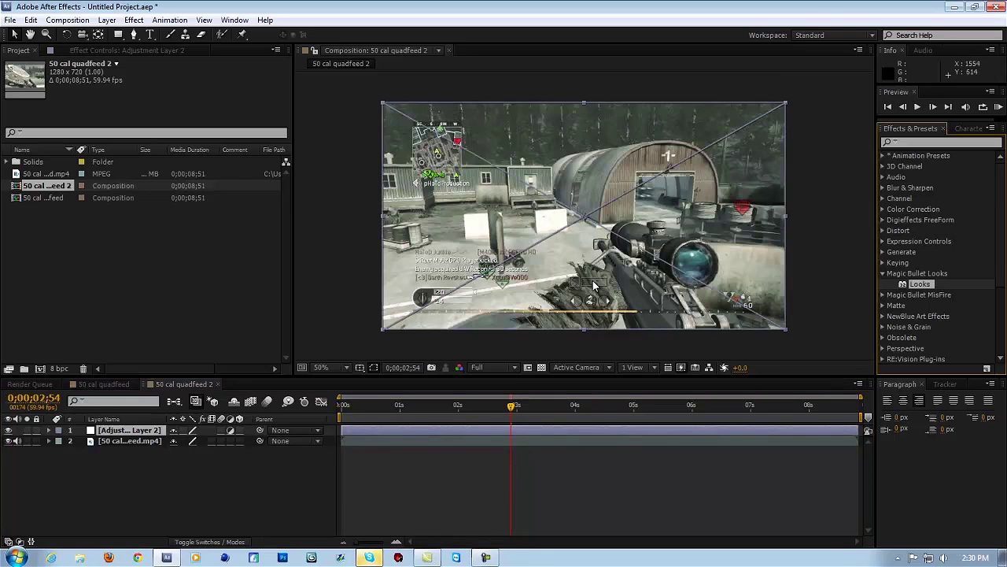
drag(594, 285, 594, 286)
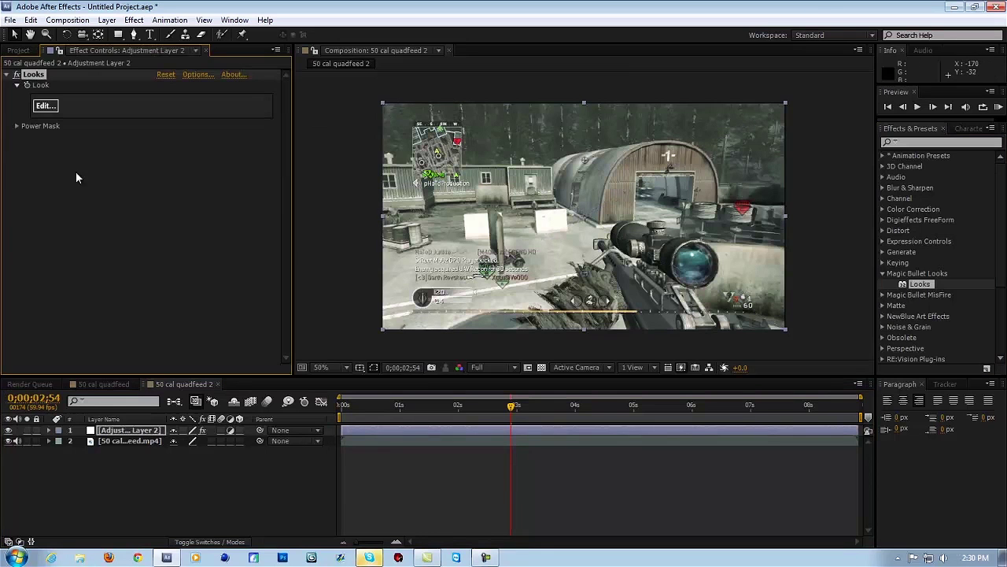
click(44, 105)
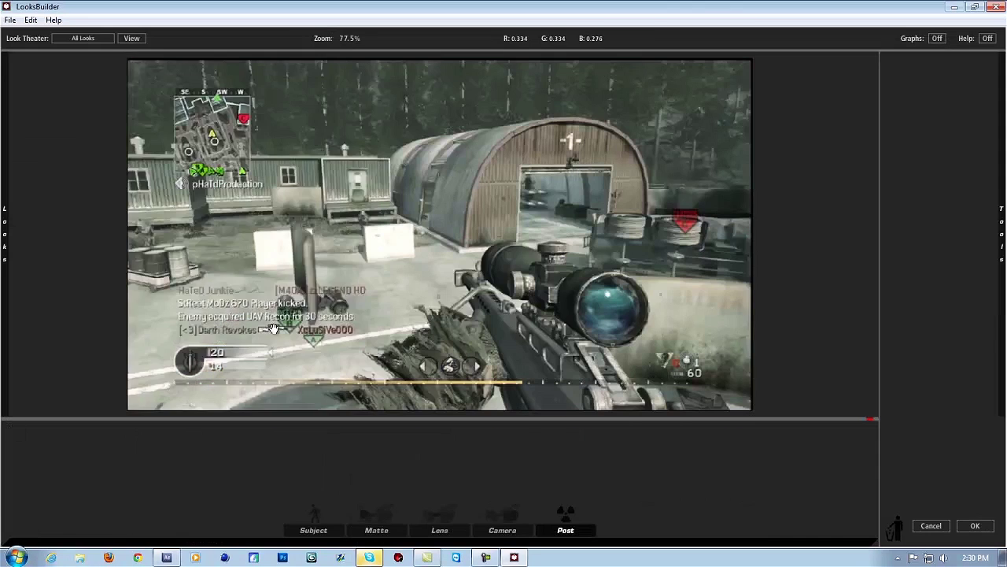
Add a Contrast tool from the Subject tools to the look
mouse_move(19, 286)
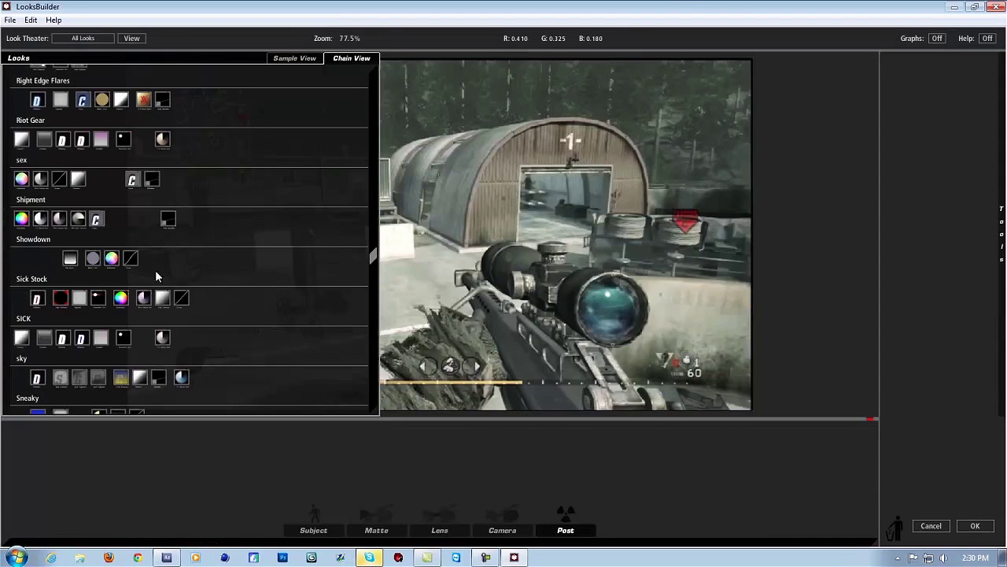
mouse_move(995, 138)
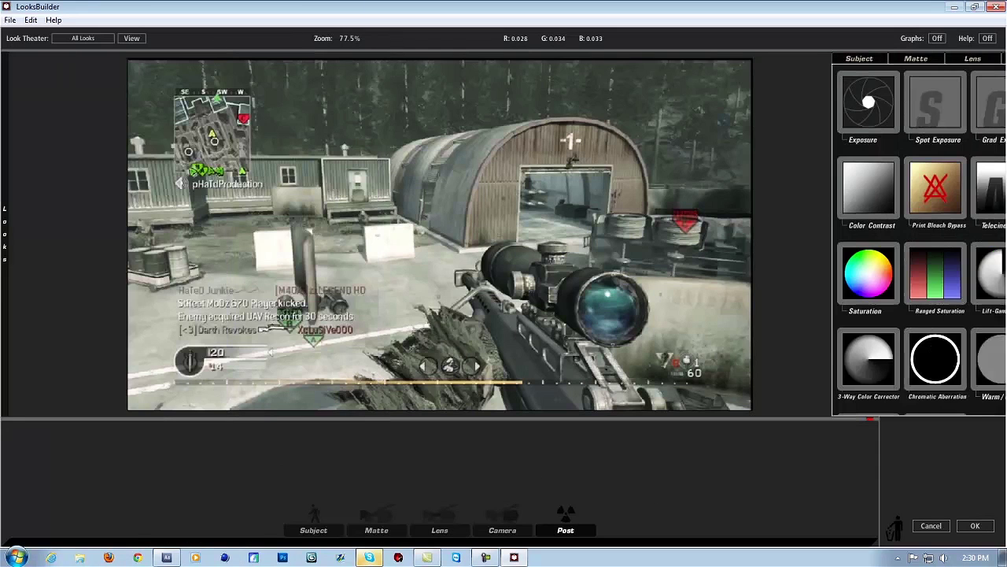
click(752, 61)
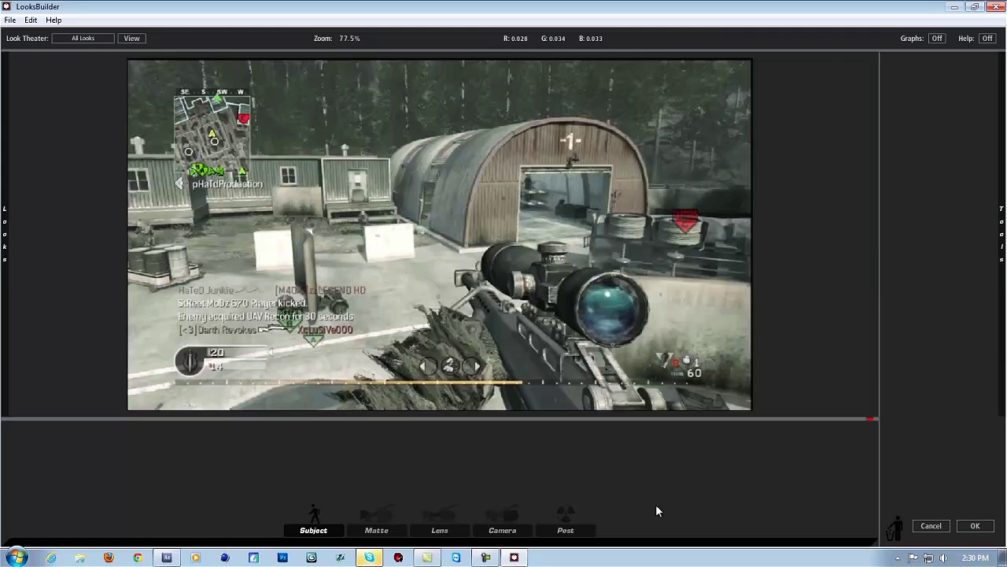
mouse_move(1002, 228)
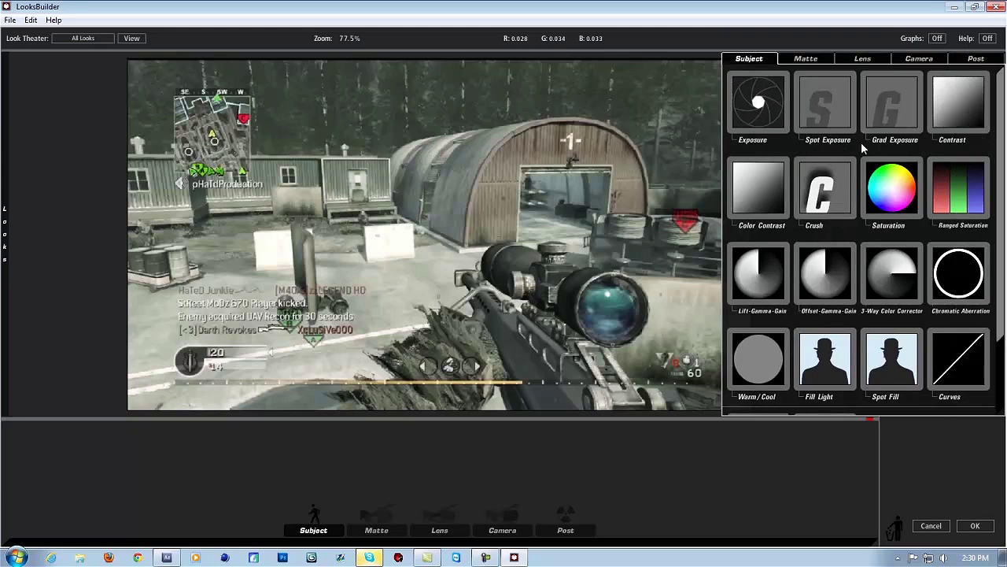
double_click(957, 102)
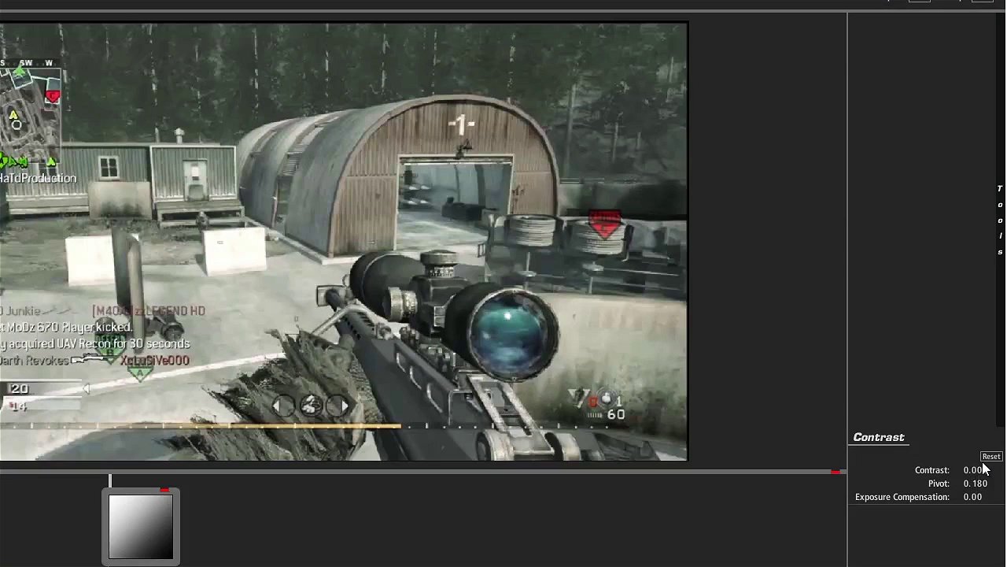
Set Contrast to +0.160 and Exposure Compensation to +1.20
click(978, 470)
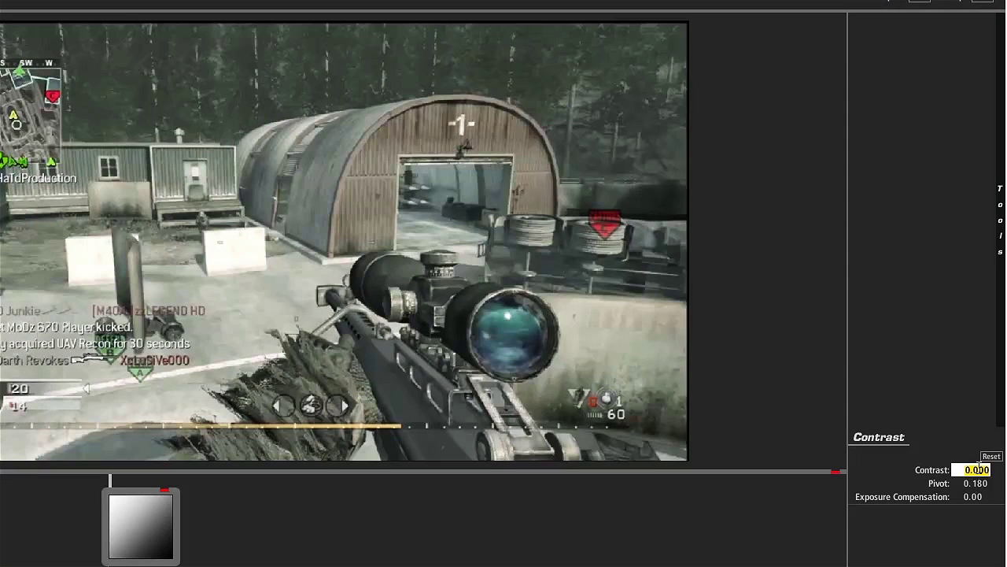
text(1)
text(1)
text(6)
key(Return)
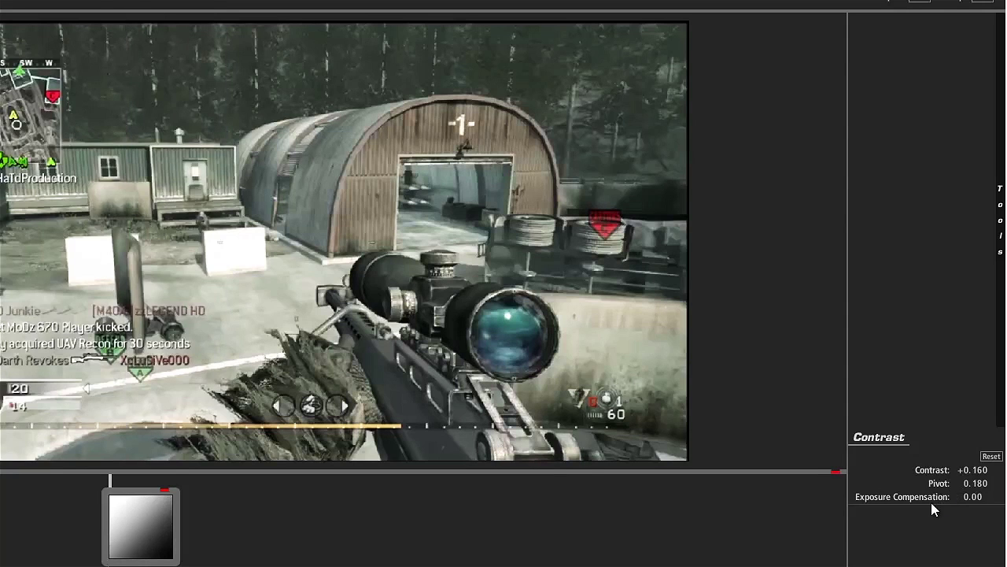
drag(931, 502, 989, 508)
click(975, 496)
text(1.20)
key(Return)
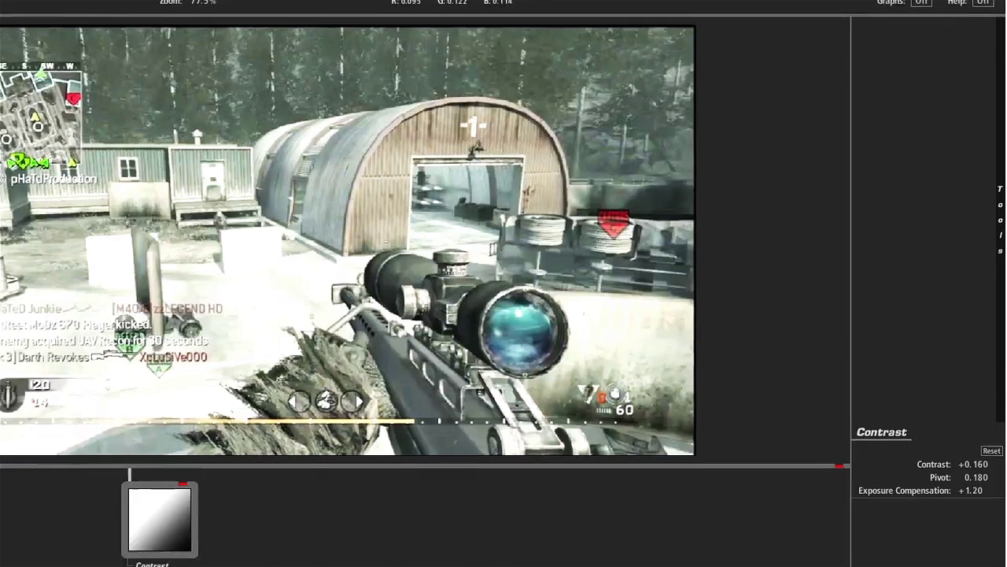
Drag a gold Gradient from the Matte tools onto the image so it follows Contrast
mouse_move(1000, 221)
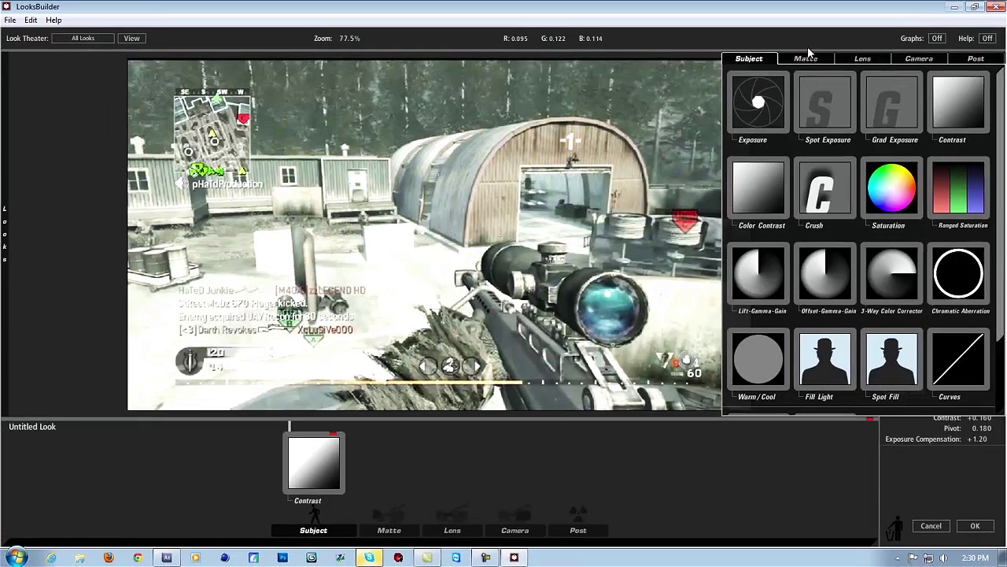
click(809, 58)
mouse_move(2, 232)
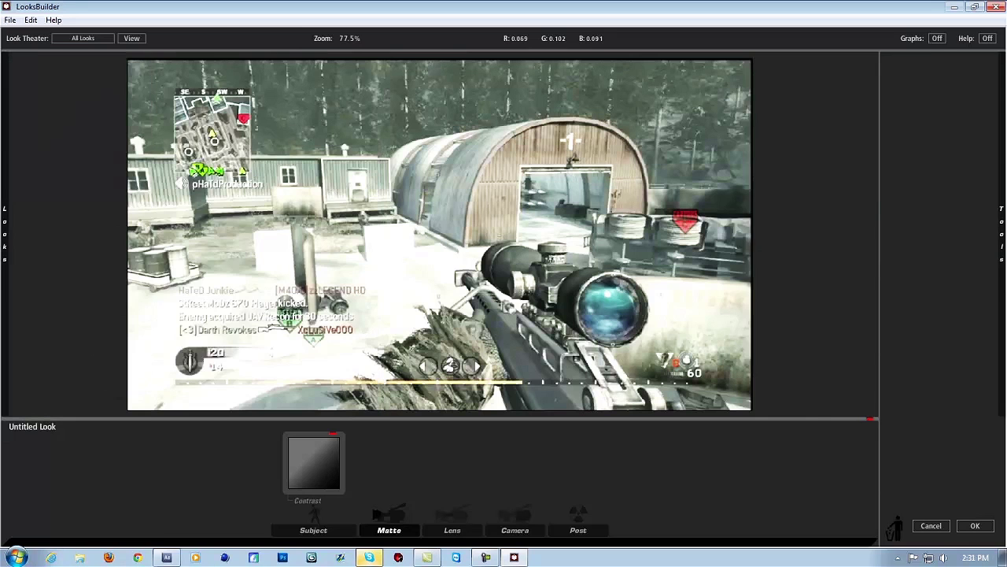
mouse_move(1000, 220)
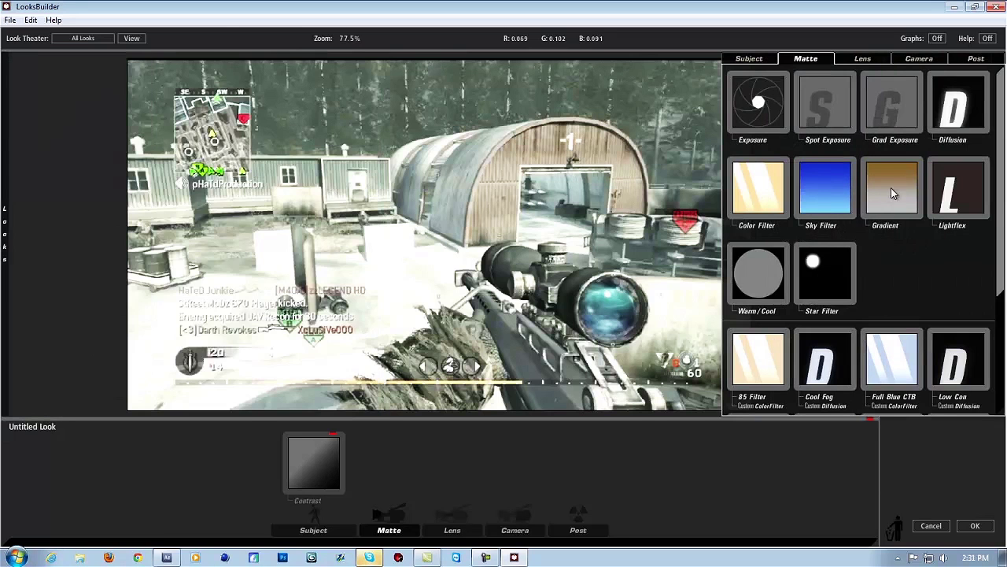
drag(891, 187, 425, 236)
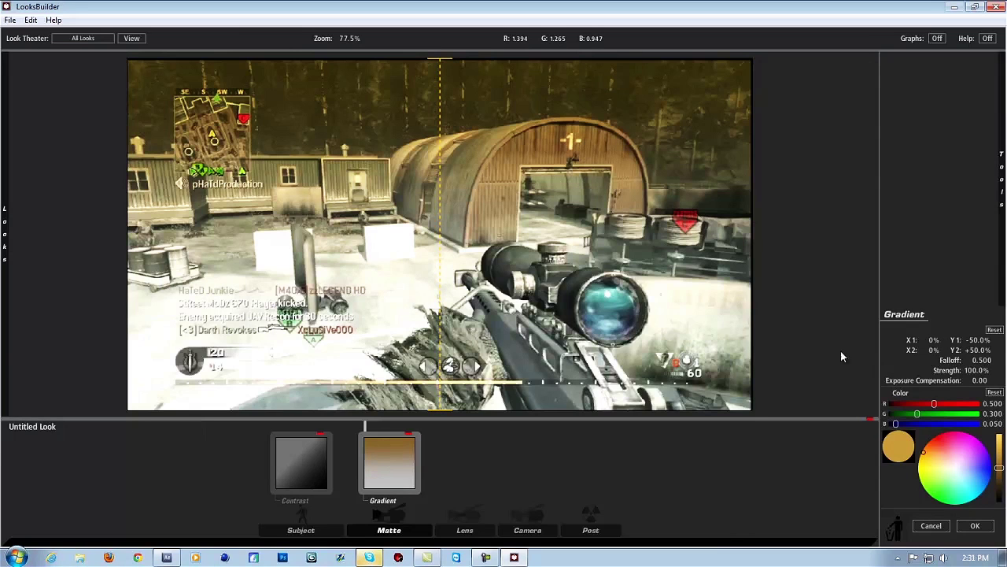
click(933, 340)
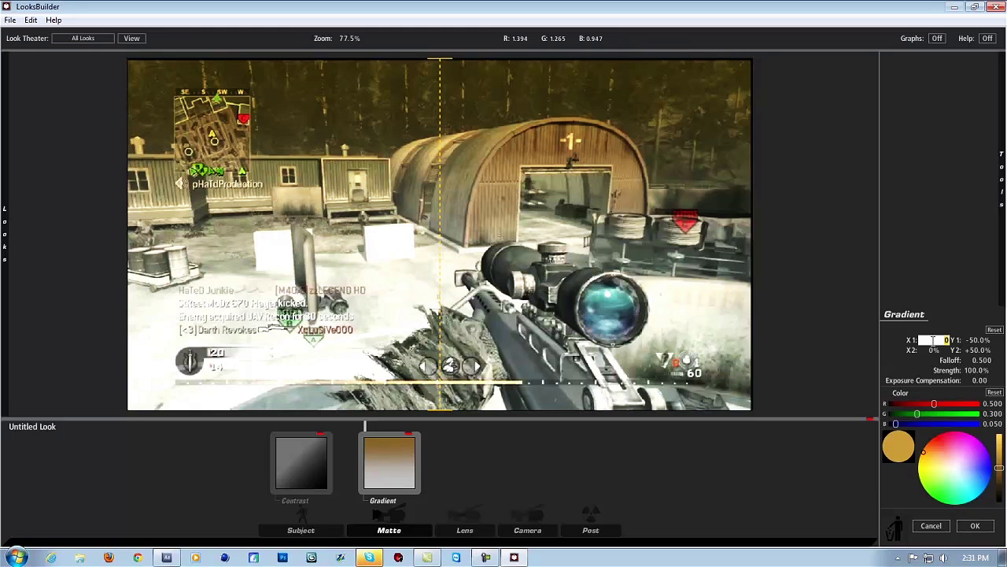
key(Return)
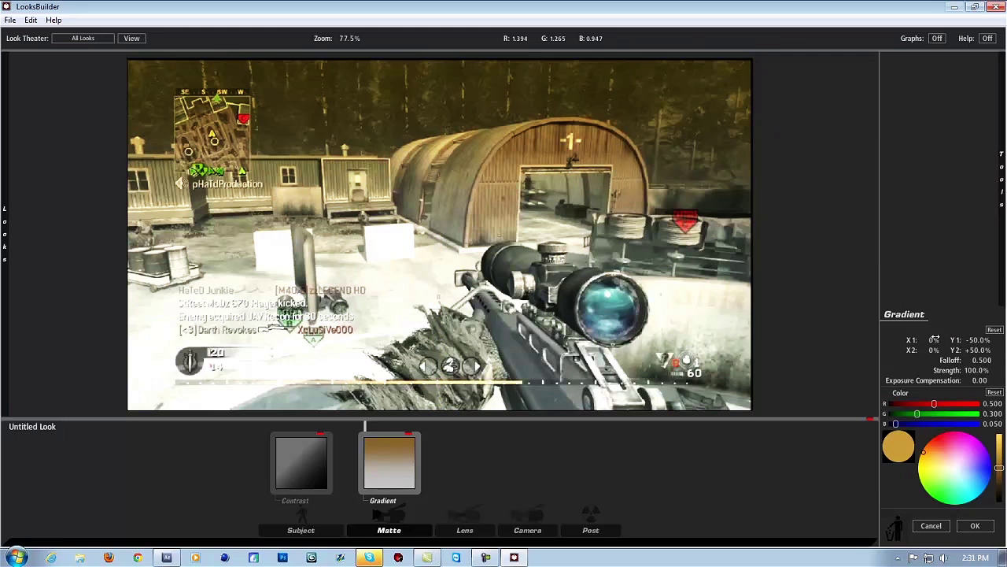
Adjust the gradient's X1 position and set X2 to +0.5%
drag(934, 339, 932, 340)
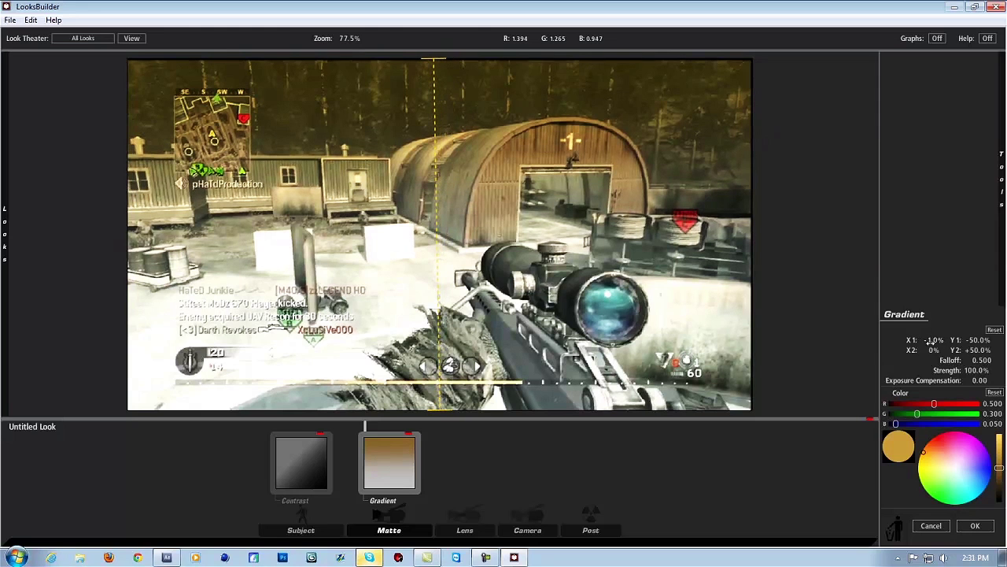
double_click(933, 340)
text(0.3)
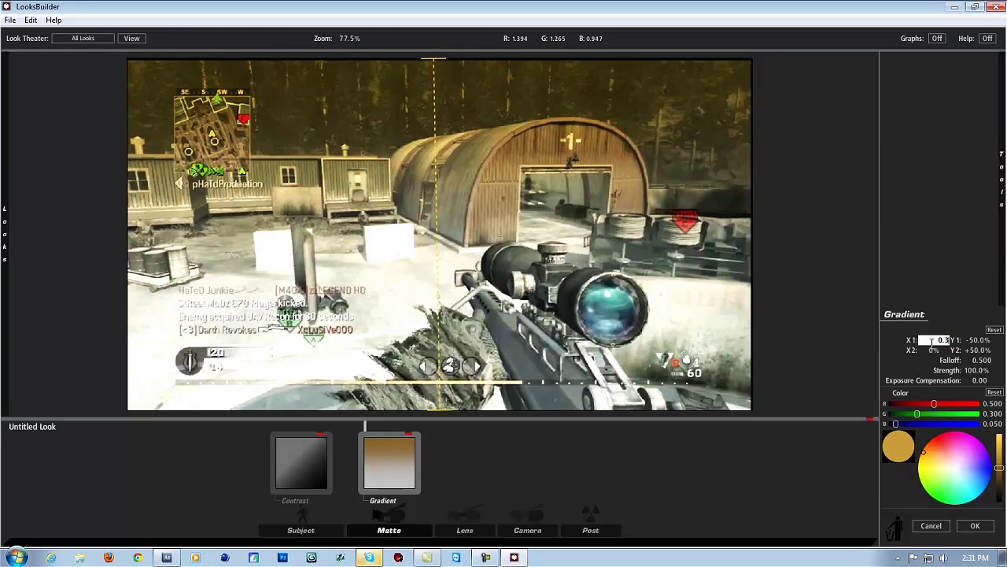
key(Return)
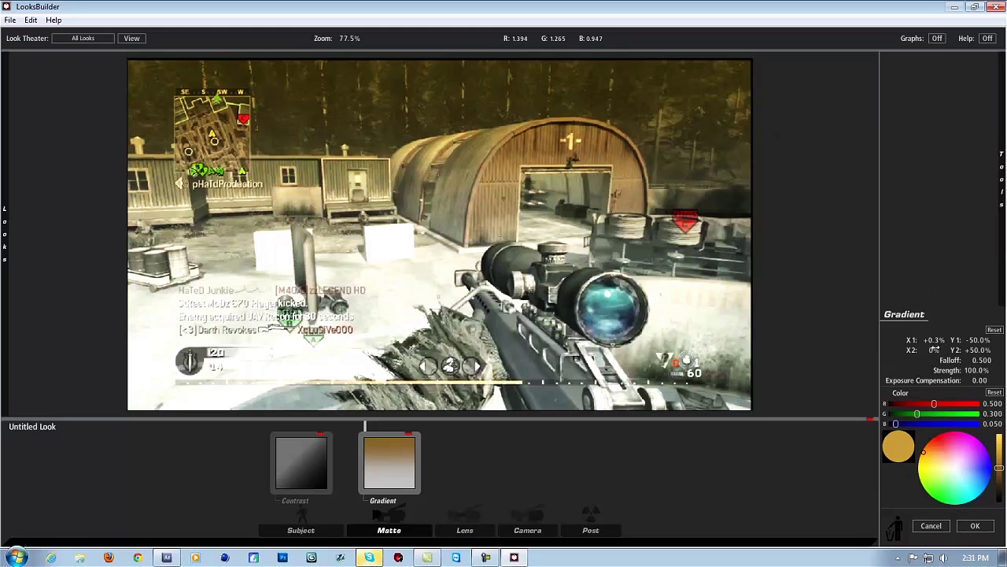
double_click(933, 350)
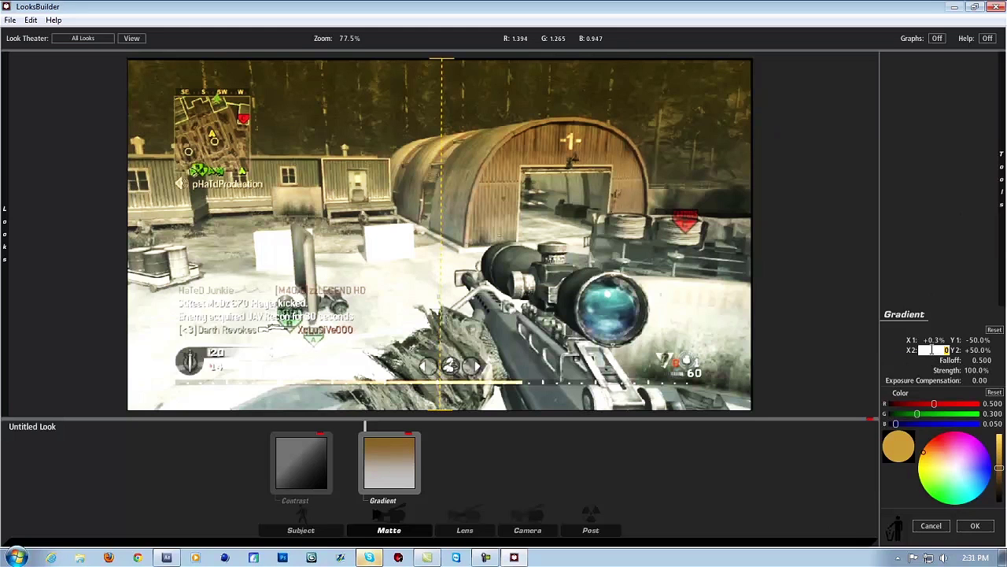
text(.5)
key(Return)
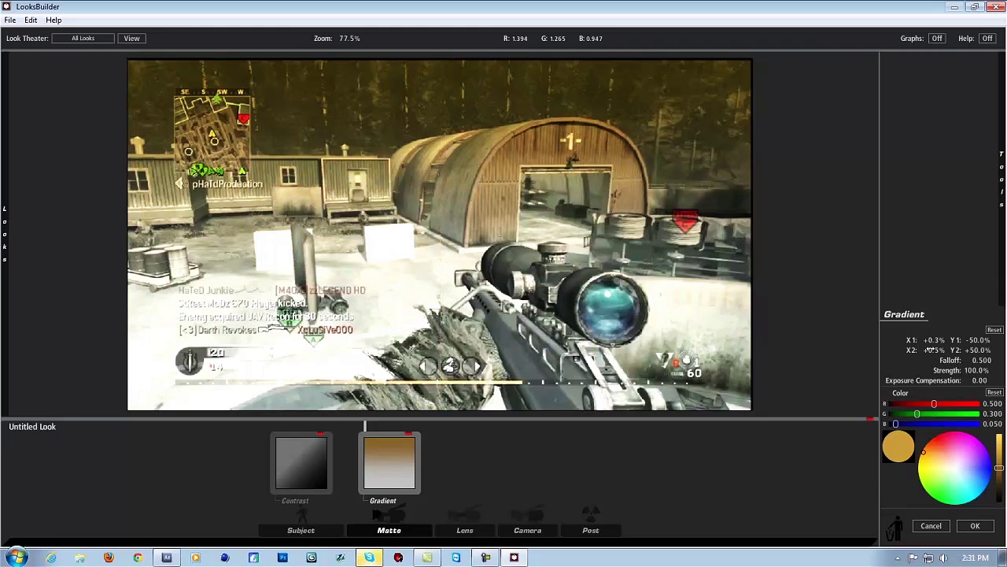
Set the gradient's Y1 to +22.8% and Y2 to +100%
double_click(979, 340)
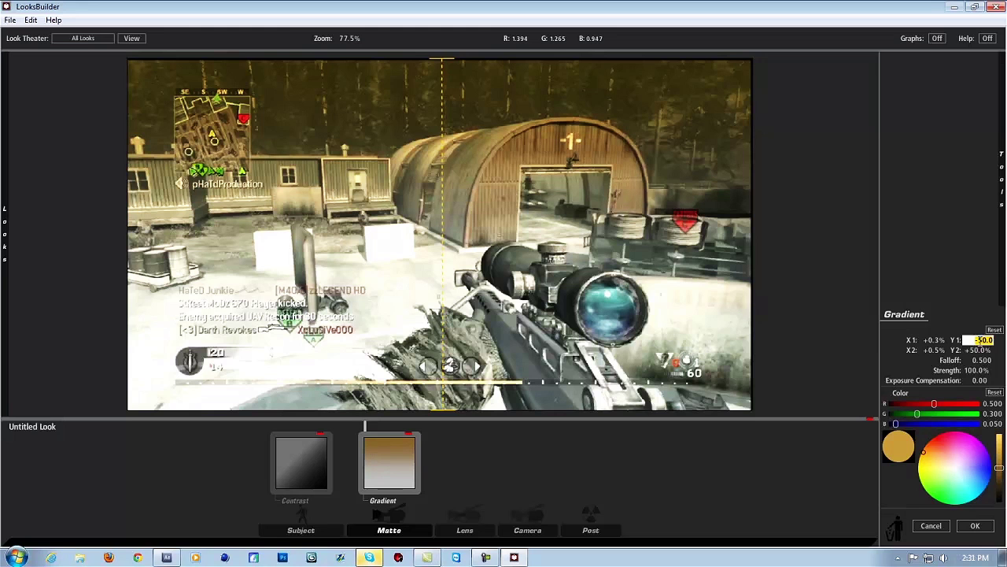
text(22.8)
key(Return)
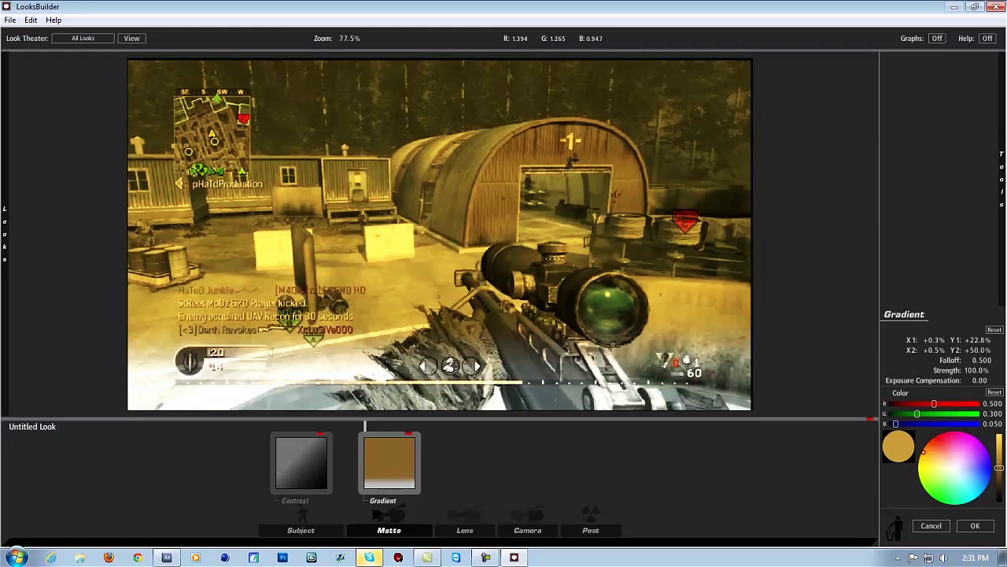
double_click(976, 350)
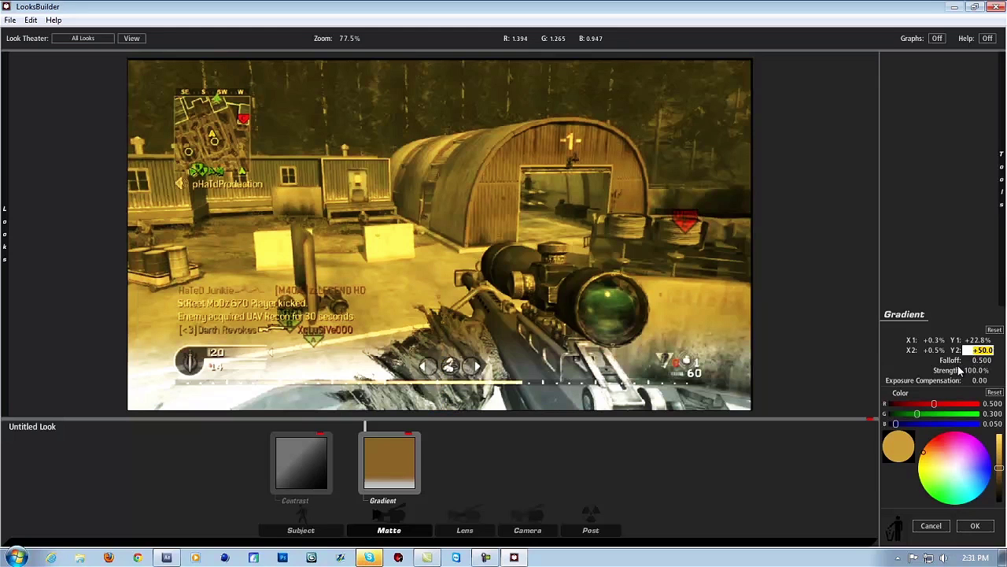
text(100)
key(Return)
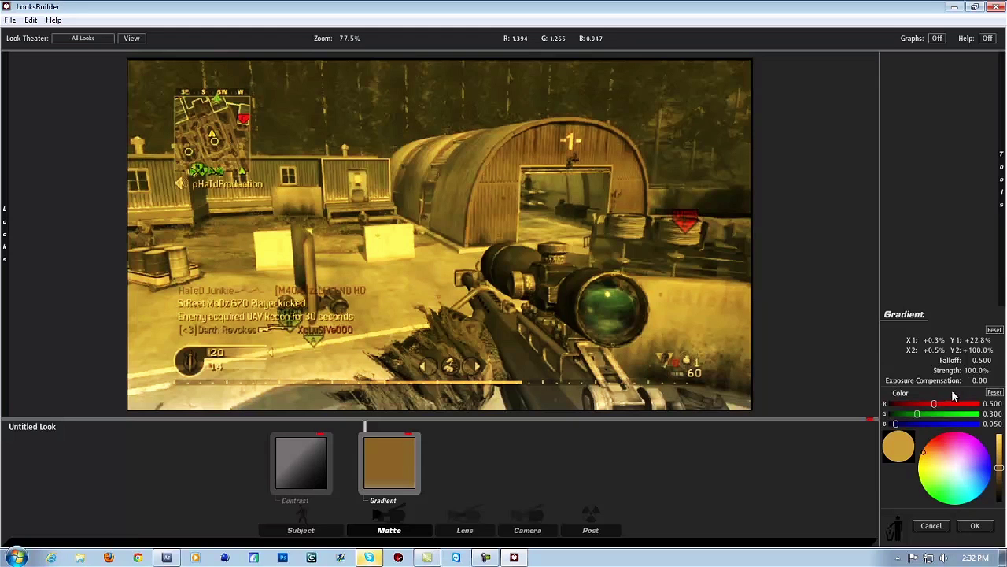
Set gradient Strength to 90% and change its colour to a dark neutral grey
click(970, 370)
text(90)
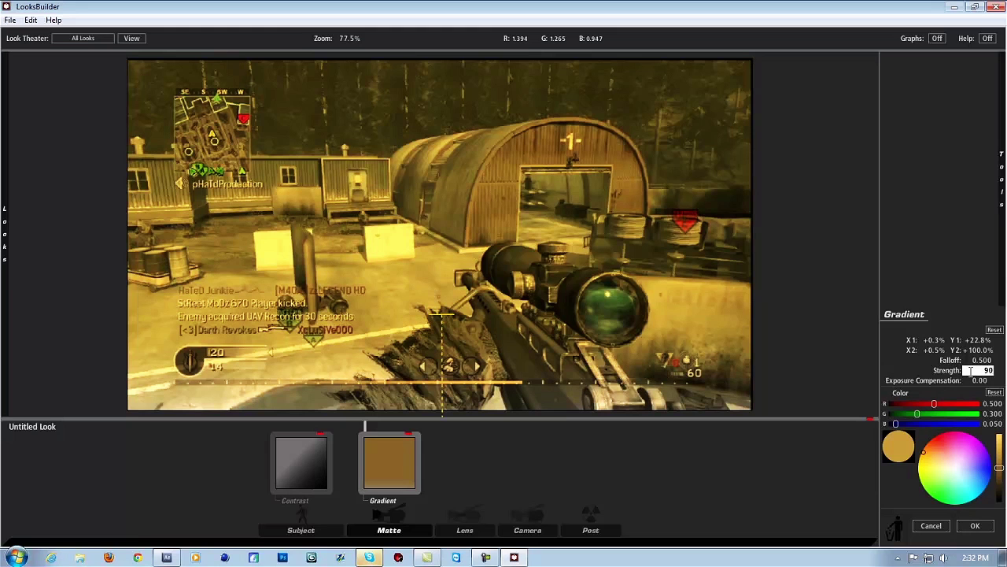
key(Return)
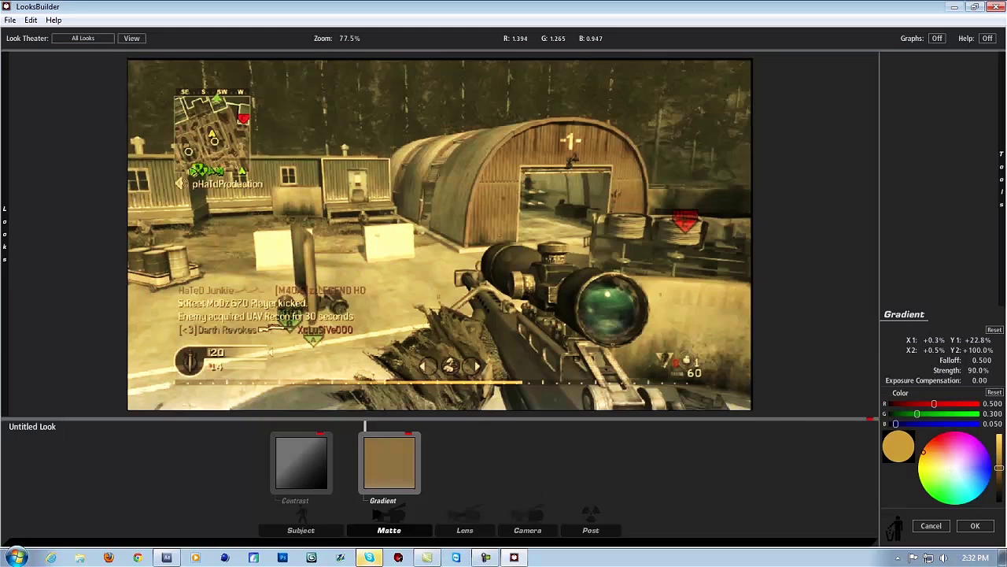
key(ctrl+z)
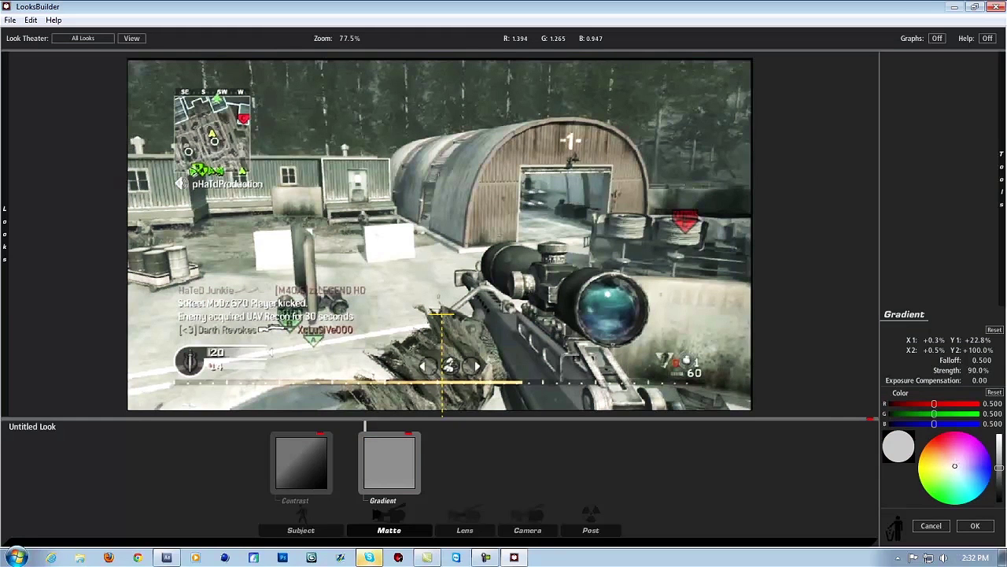
drag(998, 467, 998, 488)
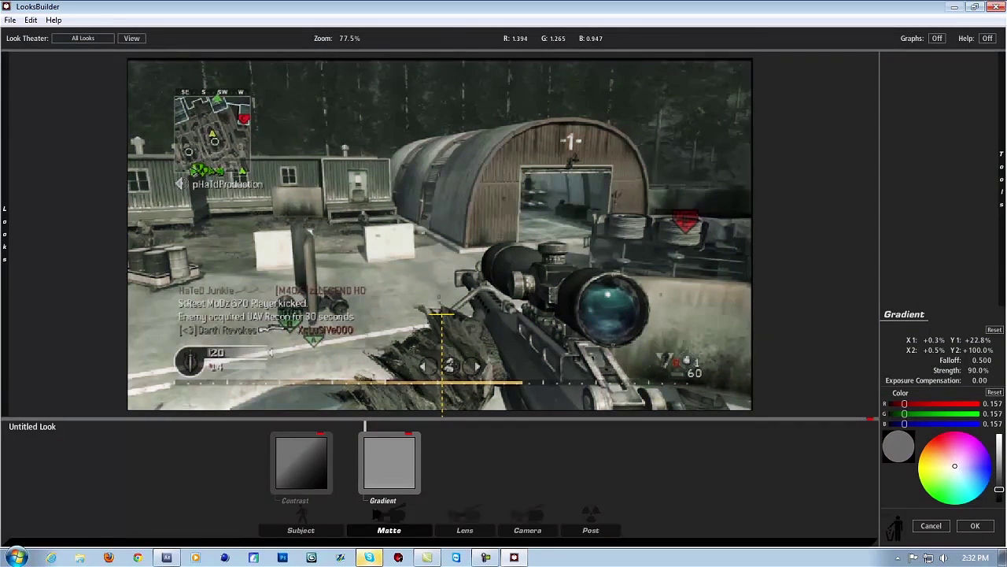
Drag the gradient's start and end points in the image to reposition it upward
scroll(351, 152, down, 6)
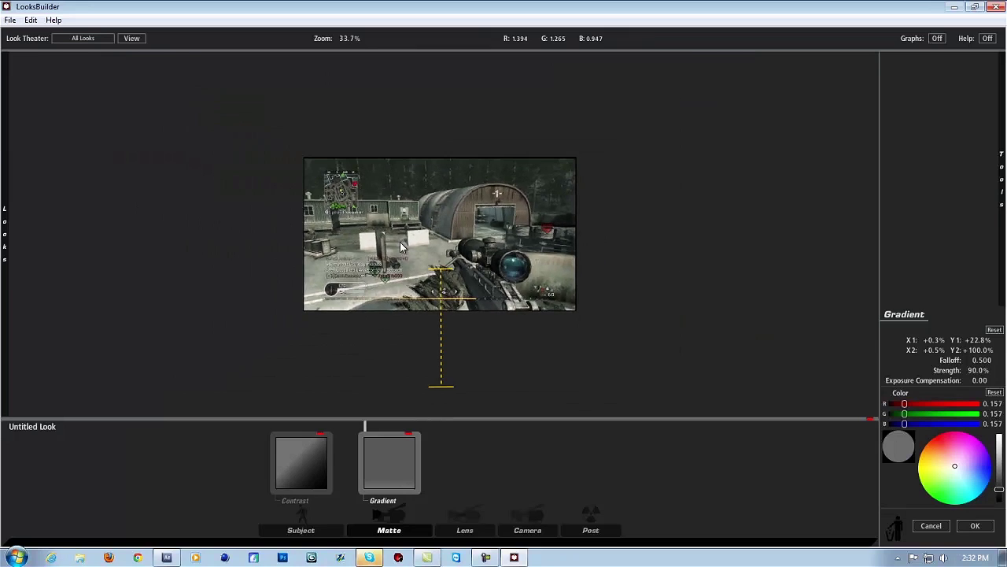
mouse_move(438, 390)
mouse_down()
mouse_move(397, 177)
mouse_move(412, 173)
mouse_move(425, 101)
mouse_move(400, 101)
mouse_move(410, 111)
mouse_up()
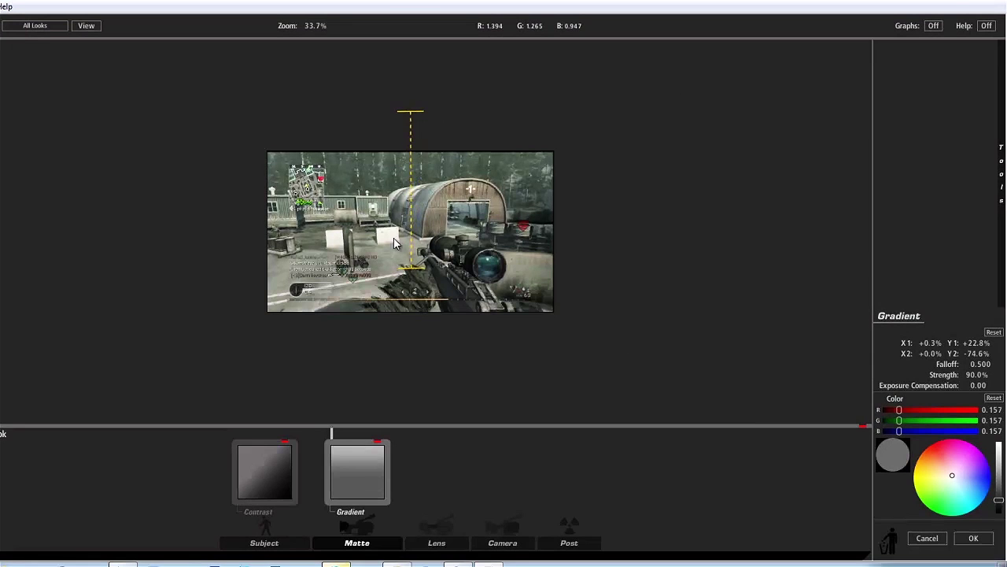
mouse_move(415, 272)
mouse_down()
mouse_move(408, 222)
mouse_move(408, 253)
mouse_up()
drag(407, 215, 414, 249)
scroll(414, 249, down, 1)
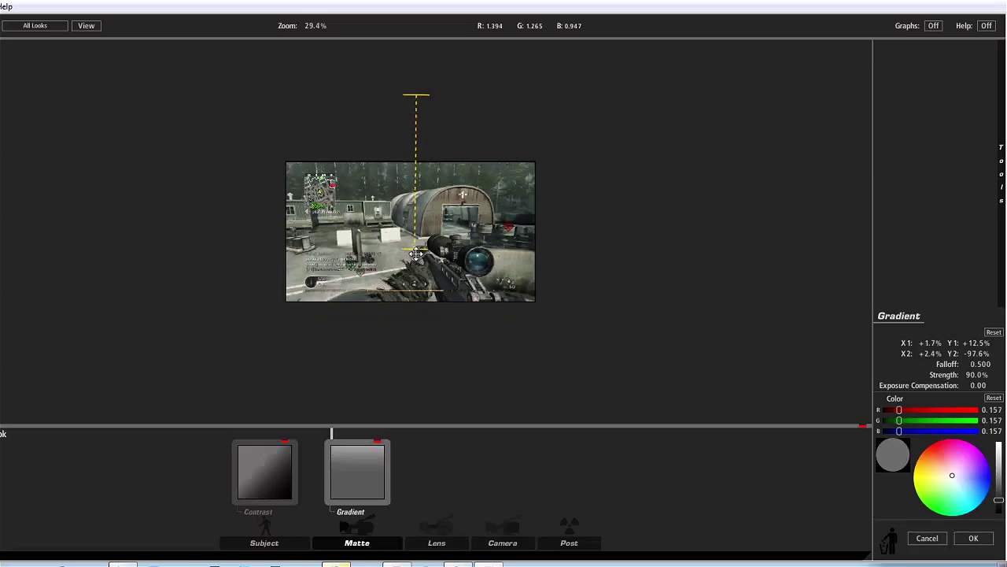
scroll(414, 249, up, 3)
scroll(415, 253, up, 1)
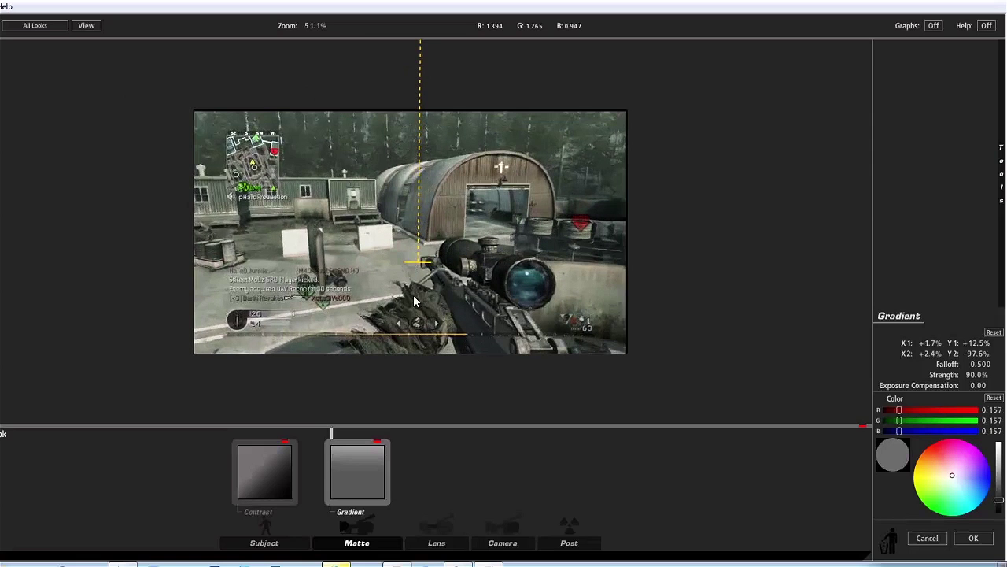
drag(424, 262, 425, 273)
scroll(675, 236, down, 3)
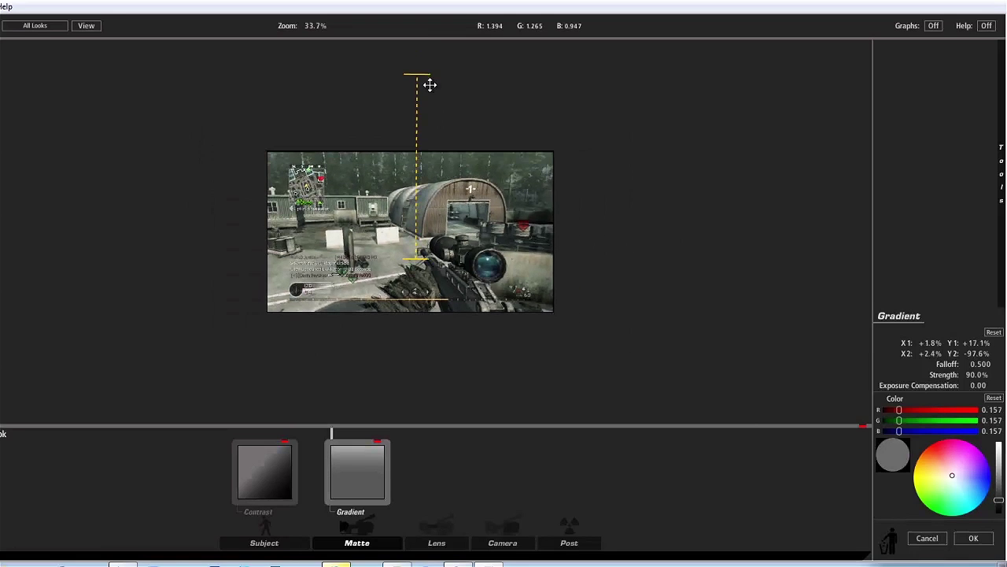
drag(429, 79, 436, 56)
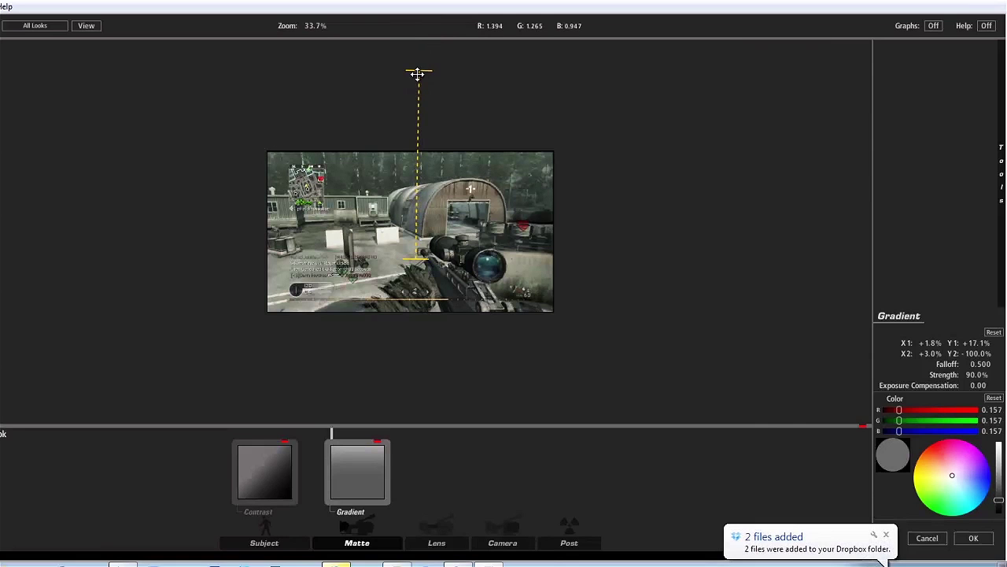
drag(416, 71, 418, 66)
mouse_move(418, 258)
mouse_down()
mouse_move(419, 239)
mouse_move(421, 261)
mouse_up()
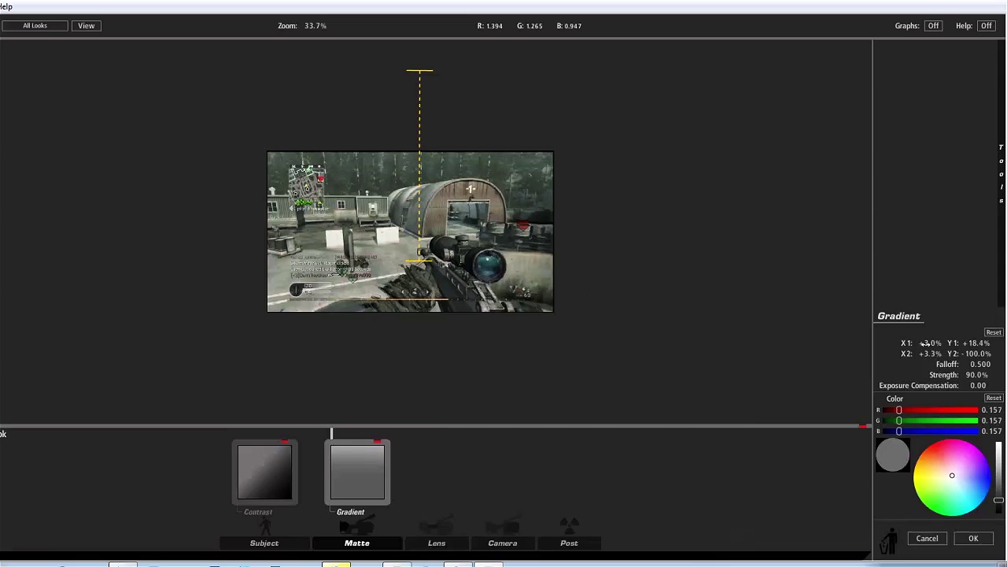
Set the gradient's X1 to +0.3% and X2 to +0.5%
click(927, 343)
text(0.3)
key(Return)
click(931, 354)
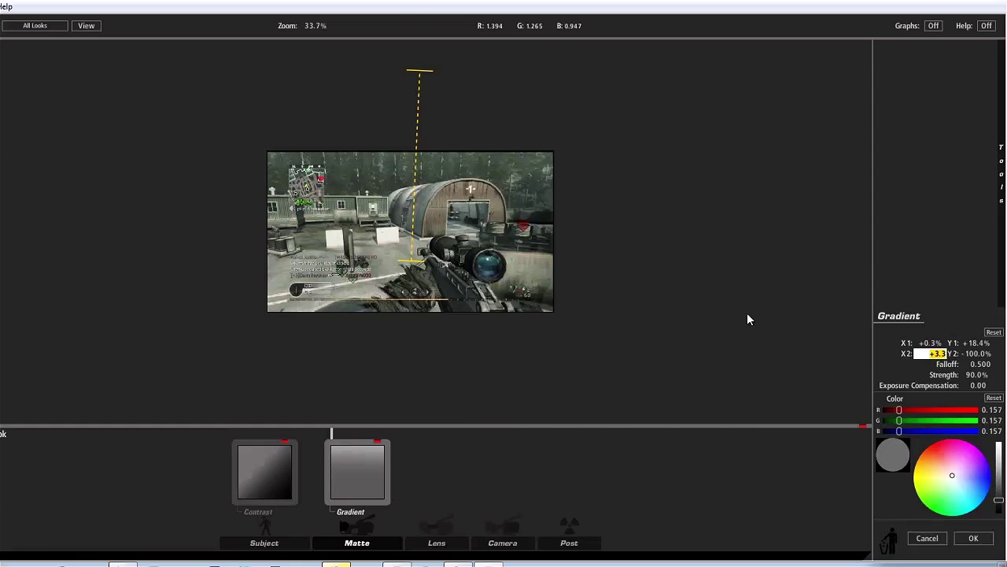
text(0.5)
key(Return)
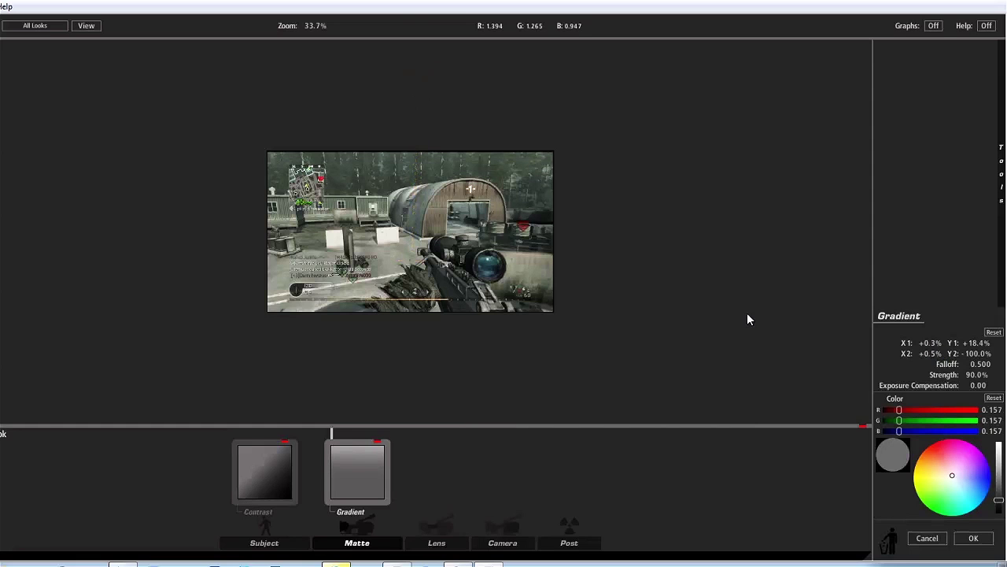
Set Y1 to +22.8% and Y2 to -100% so the gradient points upward
click(976, 343)
text(22.8)
key(Return)
click(974, 354)
text(10)
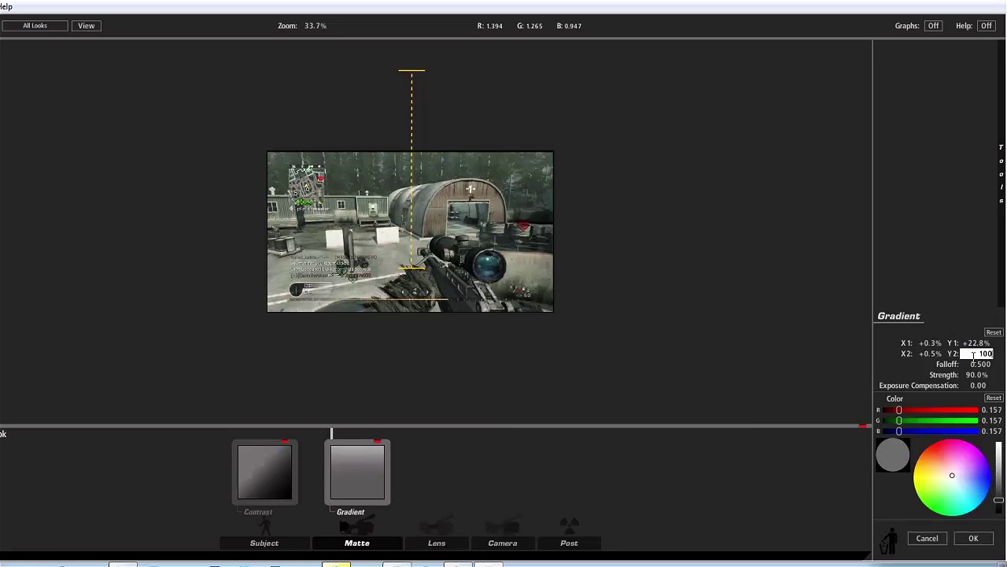
text(0)
key(Return)
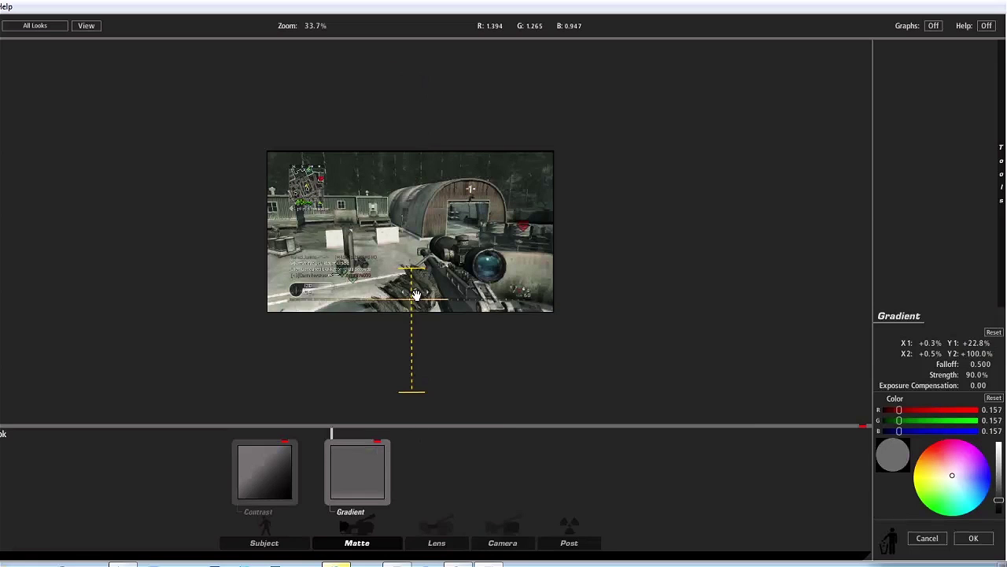
click(976, 354)
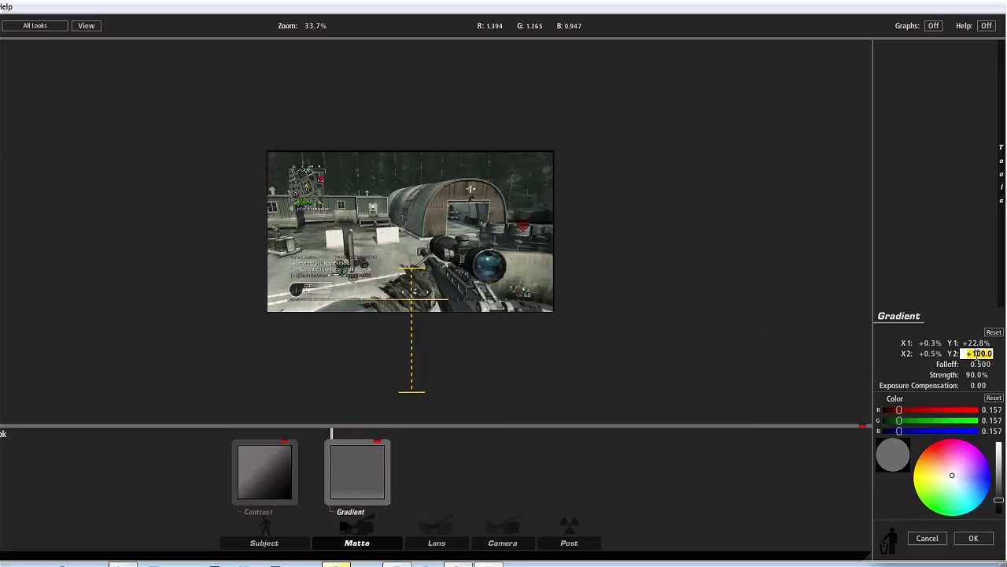
key(BackSpace)
text(-100)
key(Return)
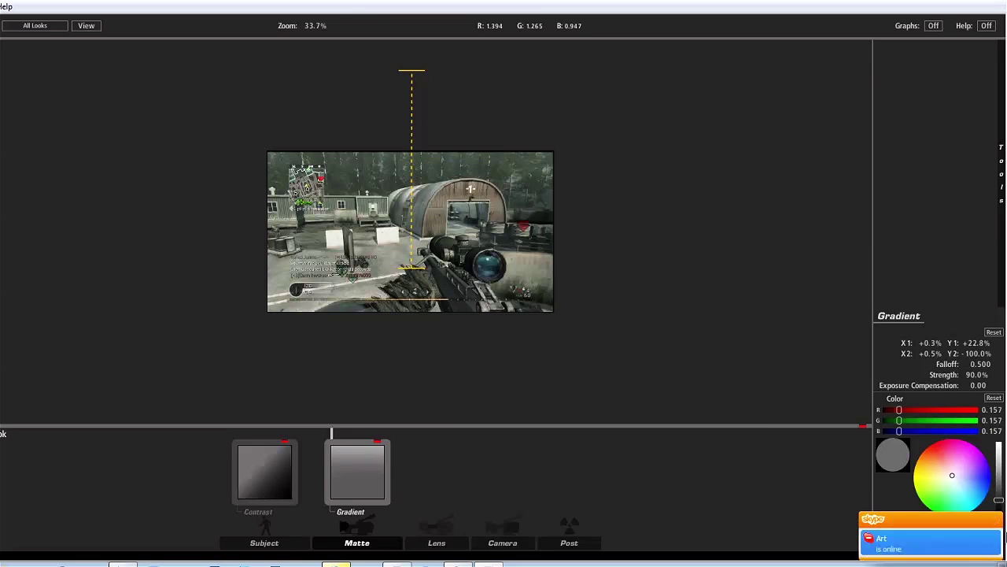
Darken the gradient colour to near-black, R/G/B 0.036
click(995, 521)
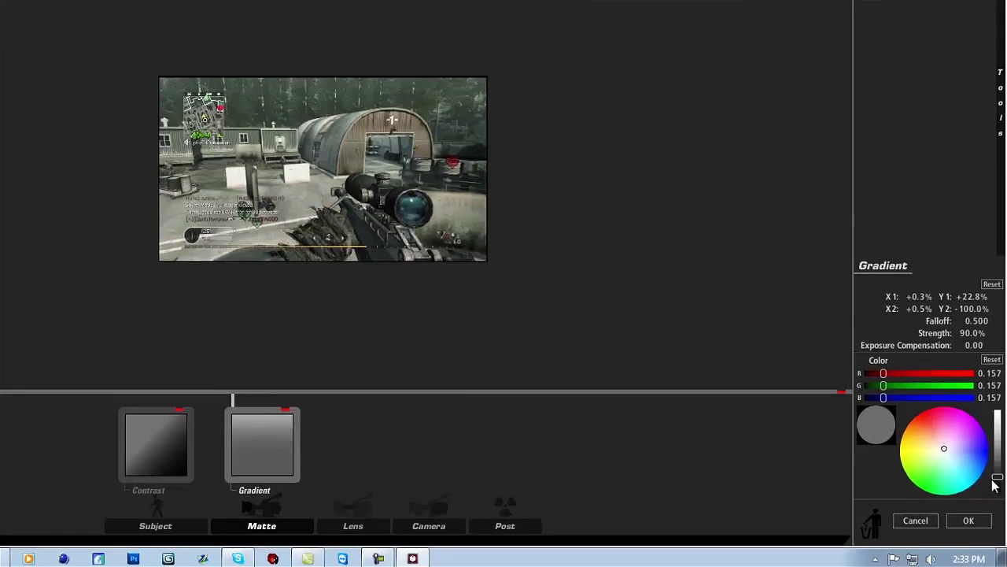
drag(998, 499, 999, 539)
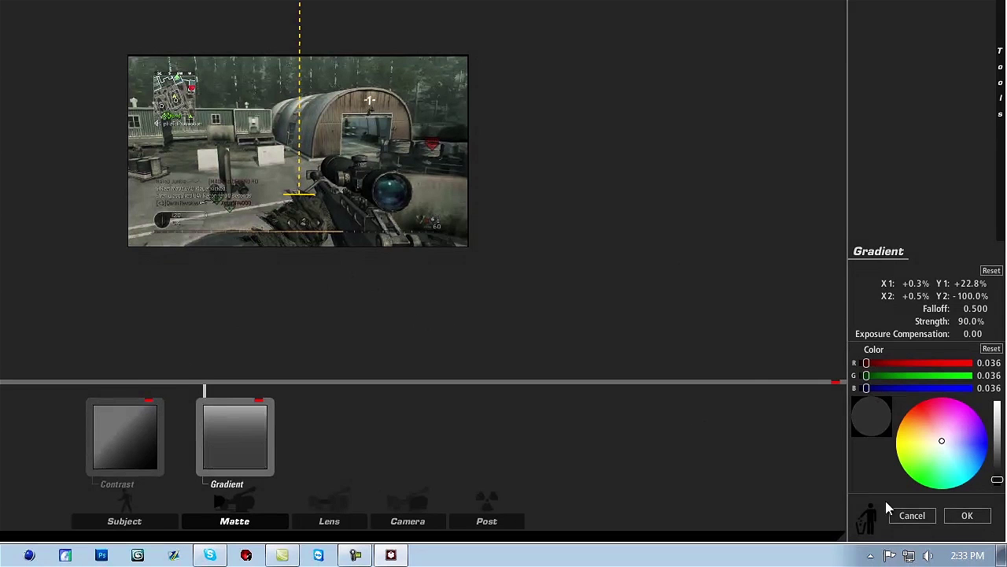
mouse_move(988, 150)
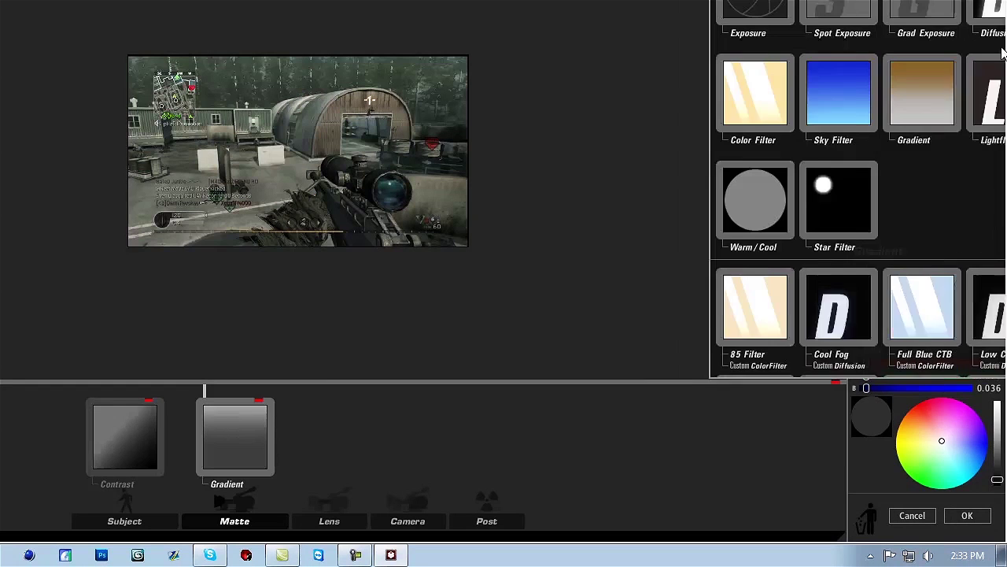
Add a Diffusion after the Gradient with Highlights Only 100% and Exposure Compensation +1.40
drag(947, 16, 338, 445)
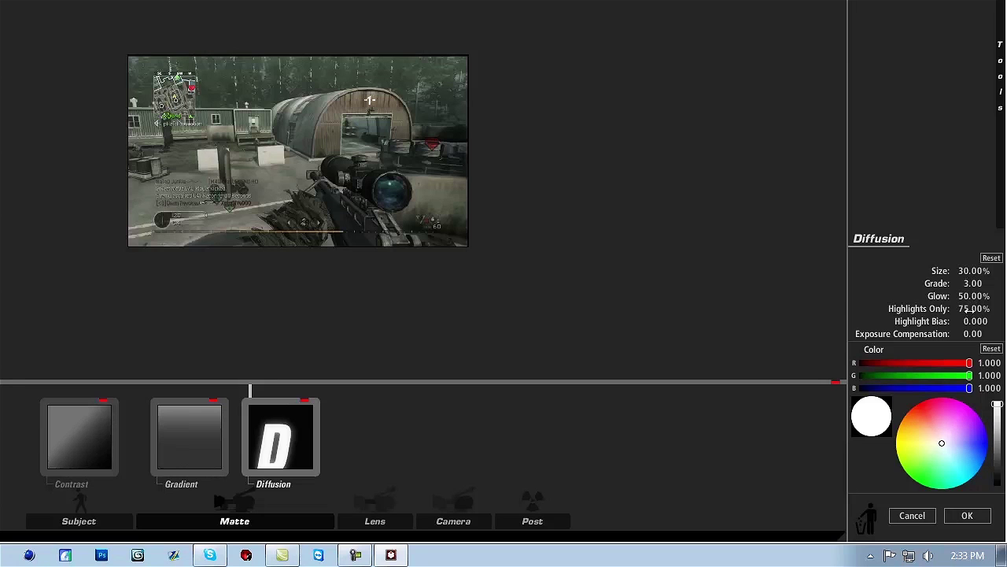
click(969, 309)
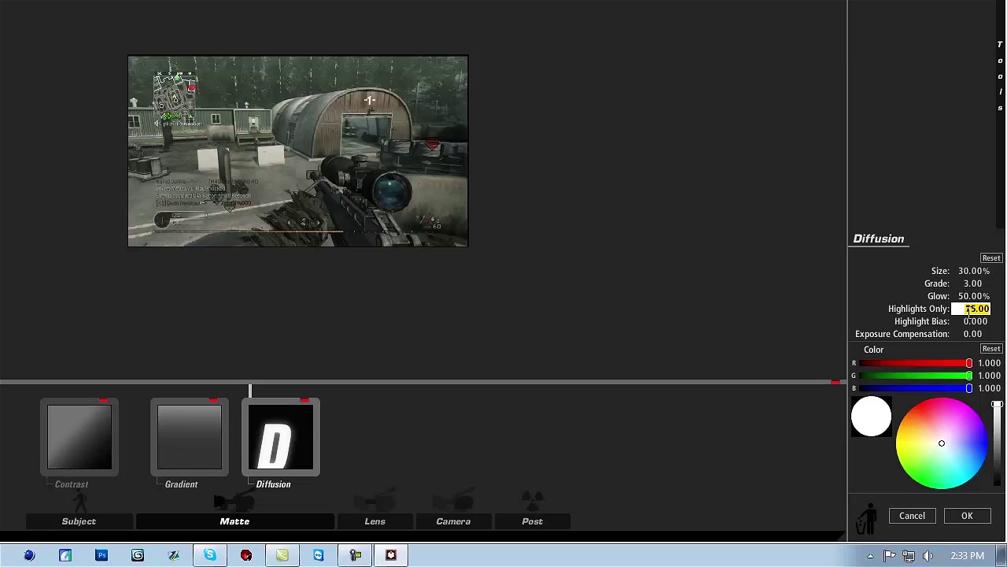
text(100)
key(Return)
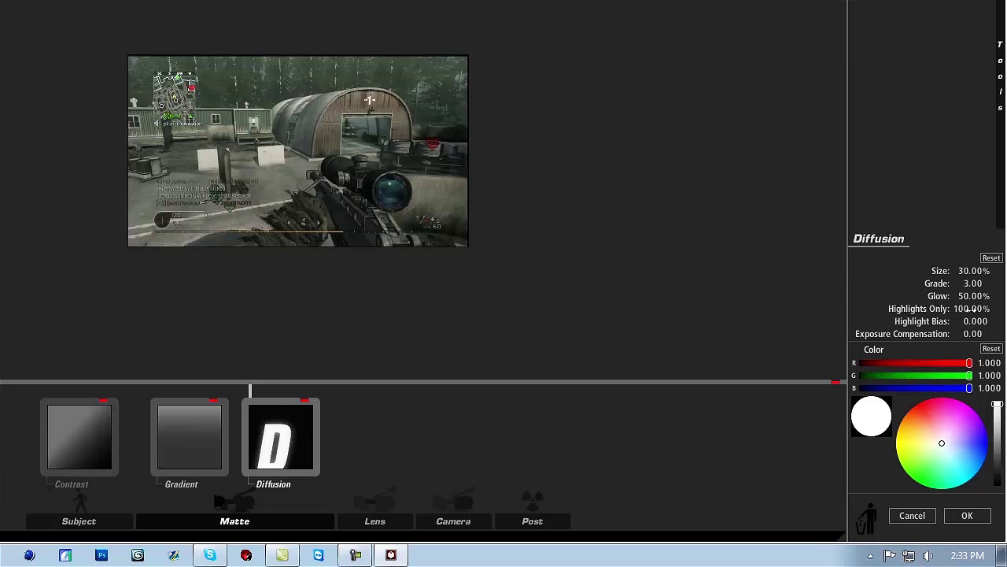
click(965, 334)
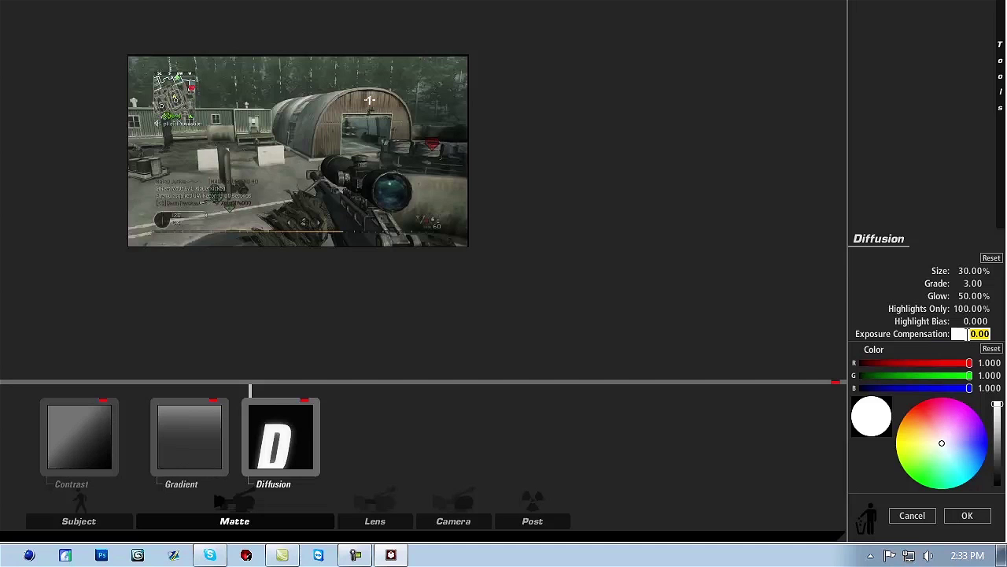
text(1.40)
key(Return)
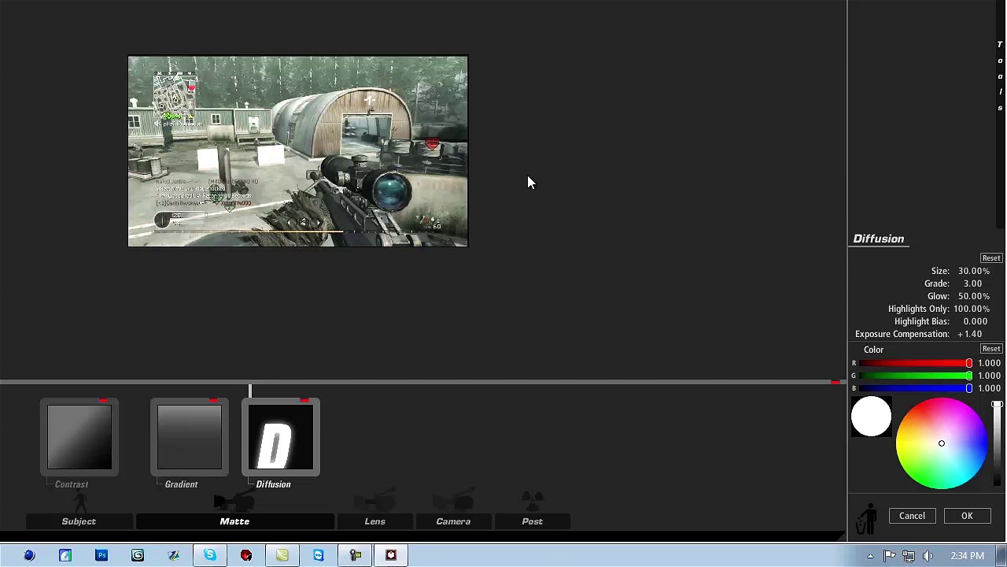
mouse_move(1001, 47)
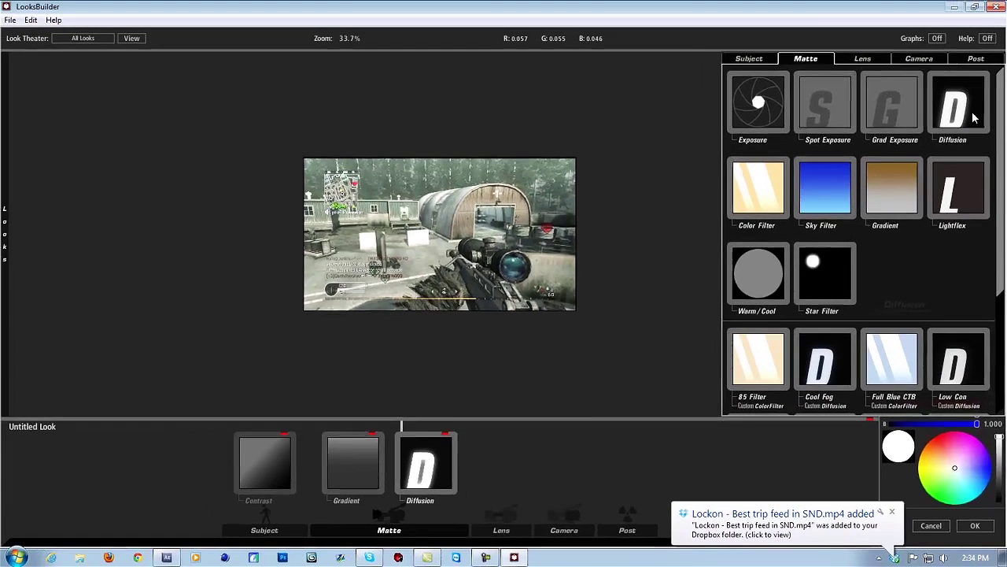
Place a second Diffusion after the first one and give it Grade 6.00
drag(968, 63, 471, 442)
drag(538, 458, 516, 463)
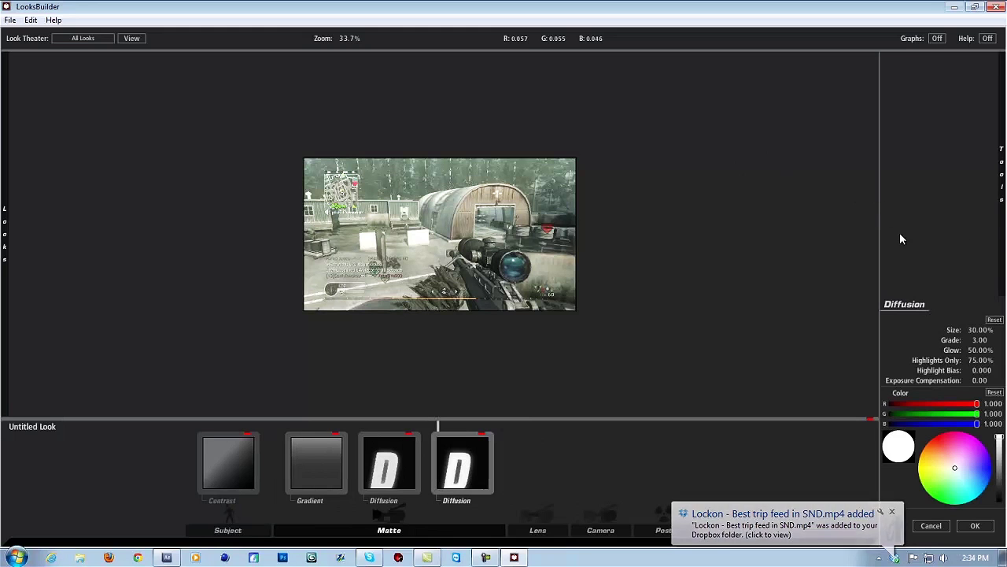
click(972, 340)
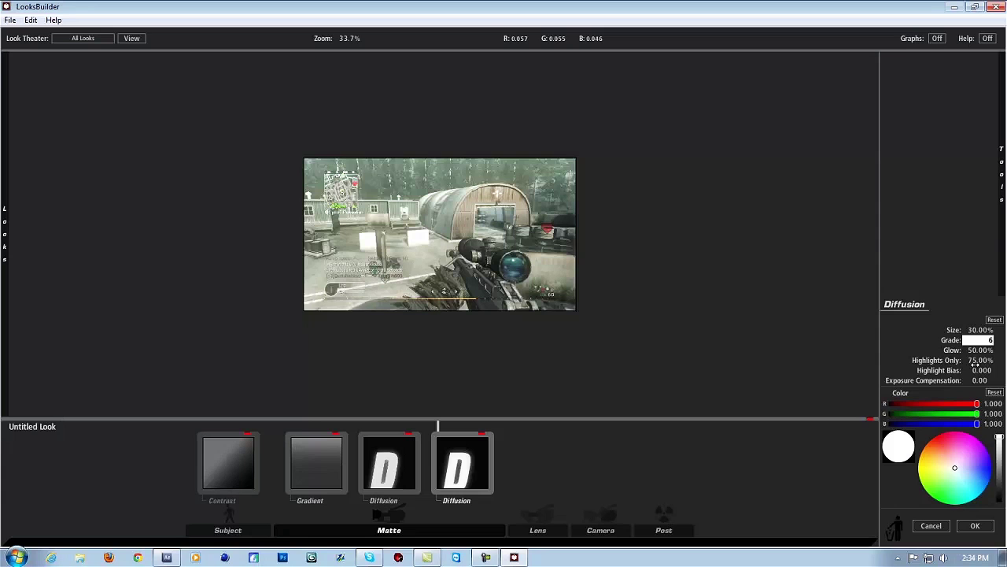
Set the second Diffusion's Highlights Only to 100% and Exposure Compensation to +0.60
click(976, 361)
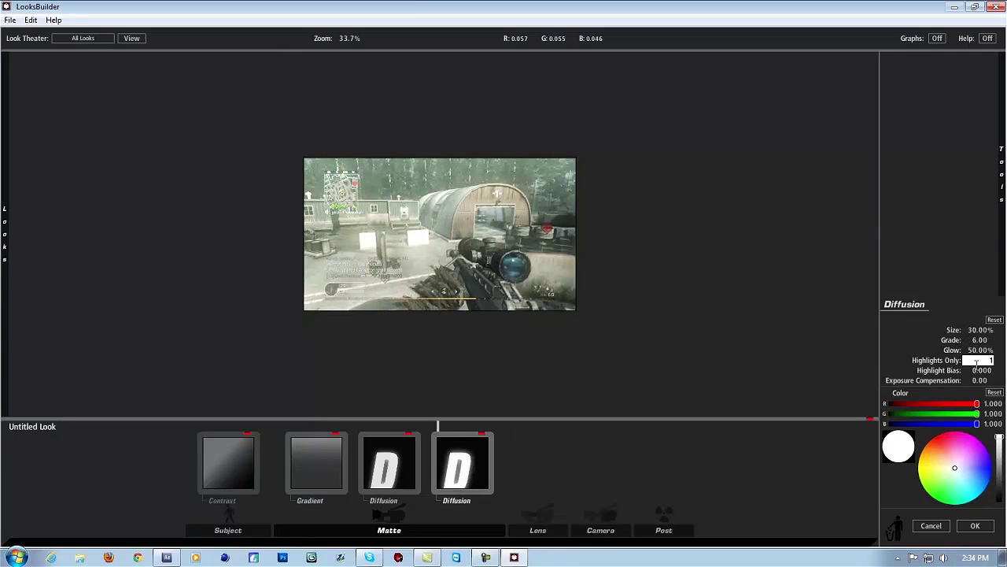
text(100)
key(Return)
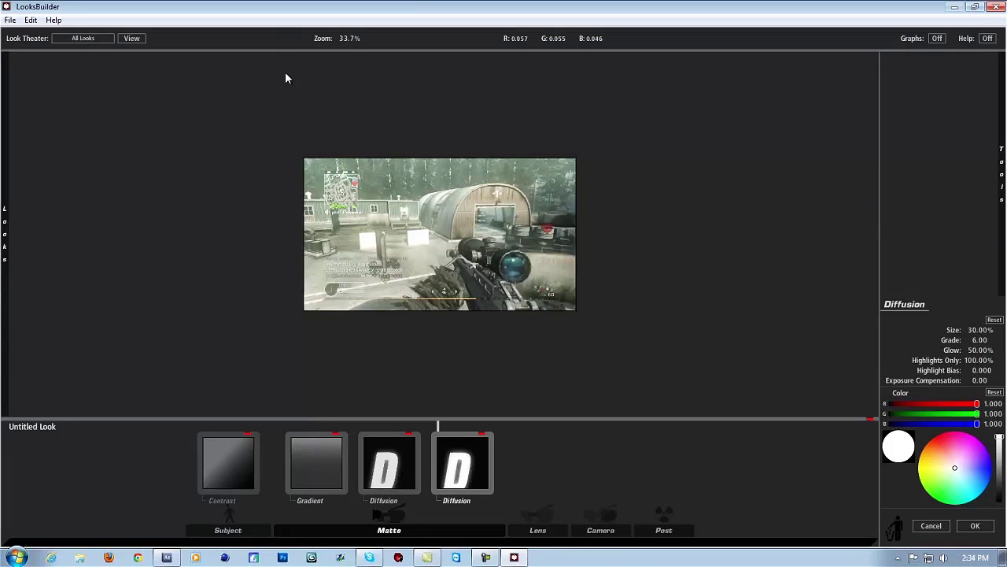
click(979, 380)
text(0.6)
key(Return)
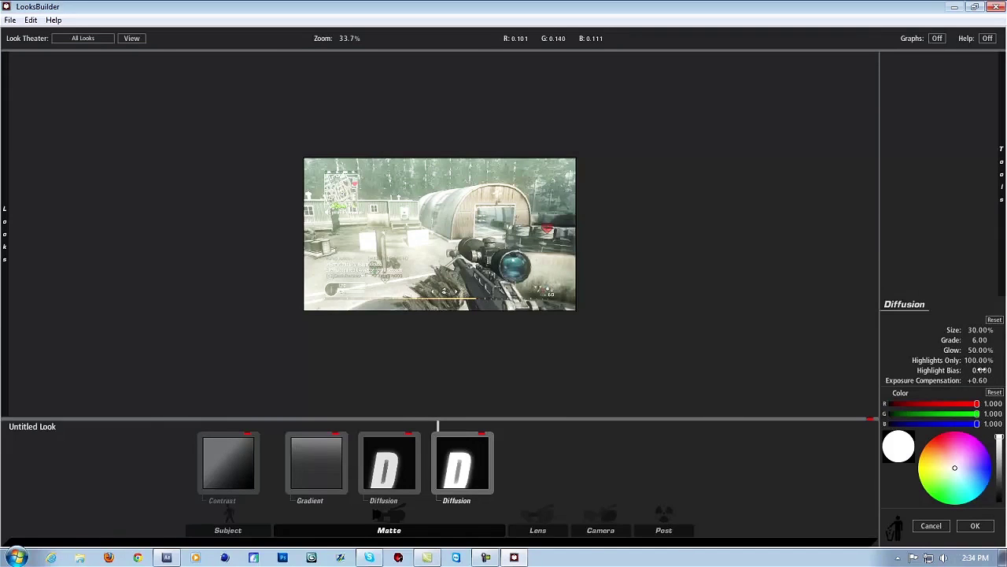
Set the second Diffusion's colour to R 1.000, G 0.75, B 0.8 for a soft pink glow
click(995, 402)
text(1)
key(Return)
click(995, 413)
text(0.757)
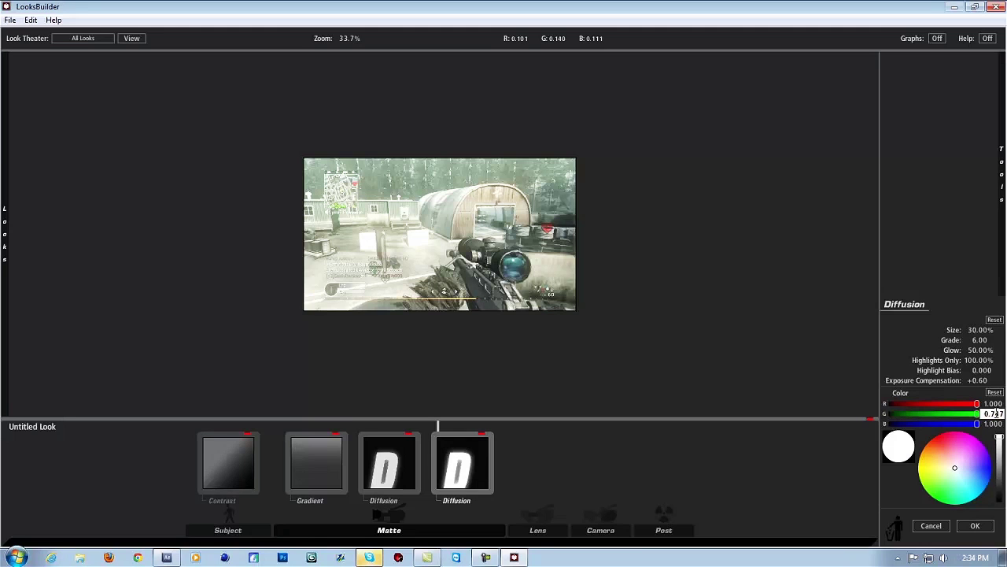
key(Return)
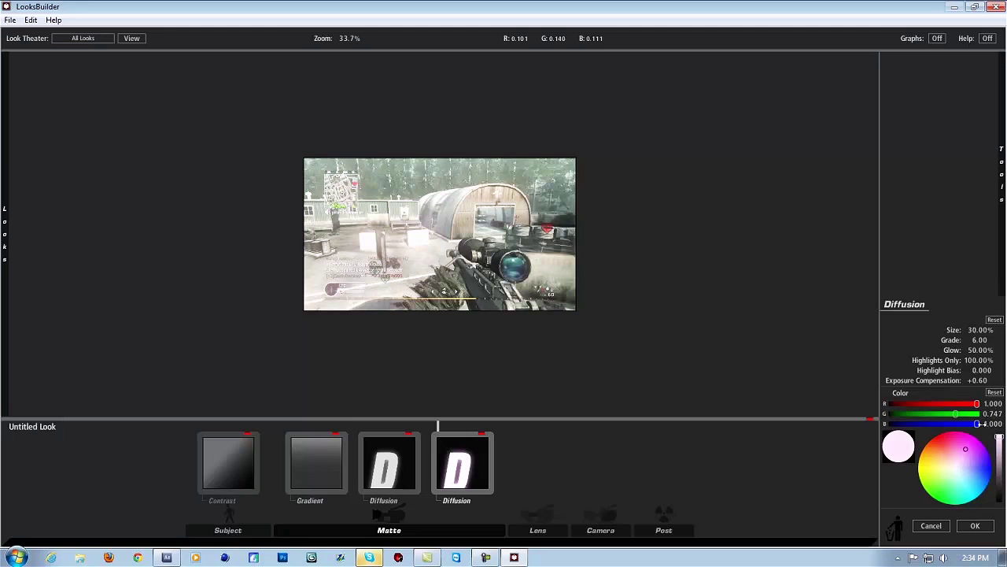
click(984, 425)
text(0)
text(.8)
key(Return)
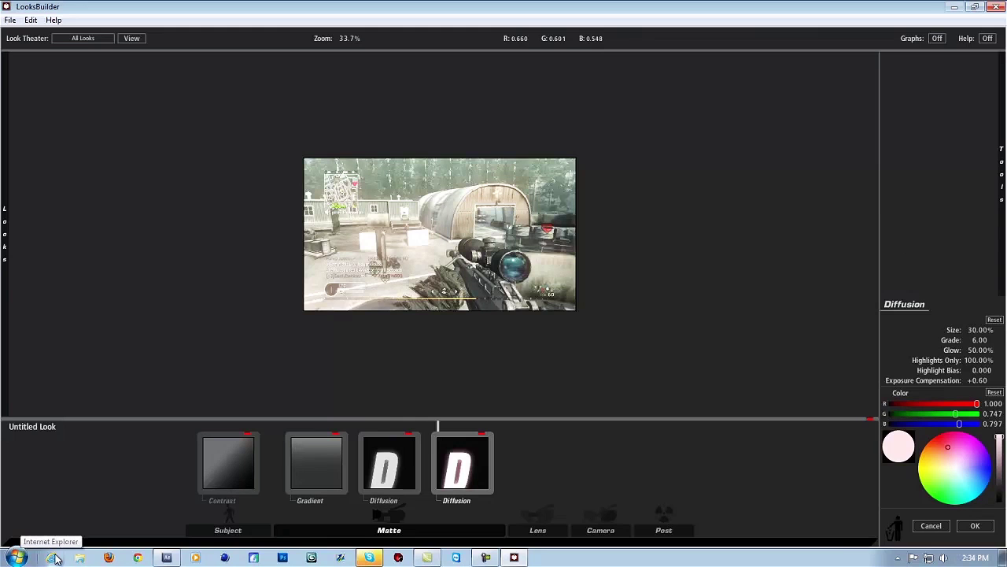
Add another Gradient at the end of the look, after the second Diffusion
mouse_move(1001, 169)
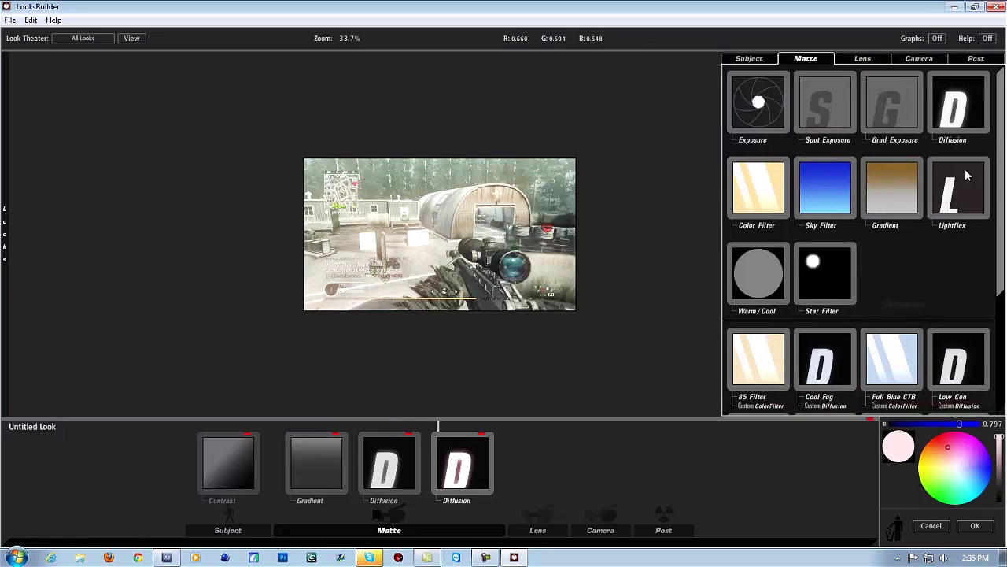
drag(863, 179, 488, 433)
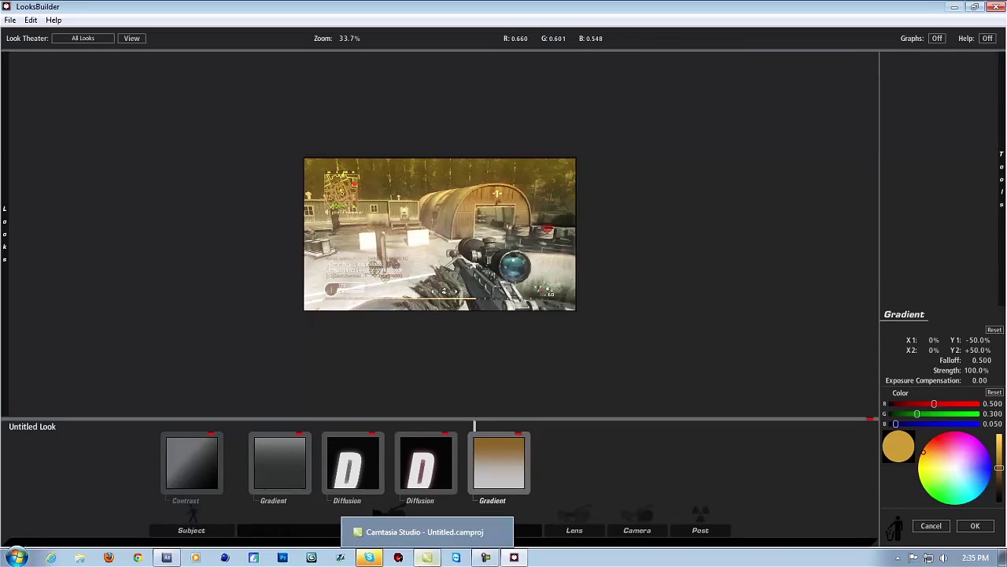
mouse_move(155, 561)
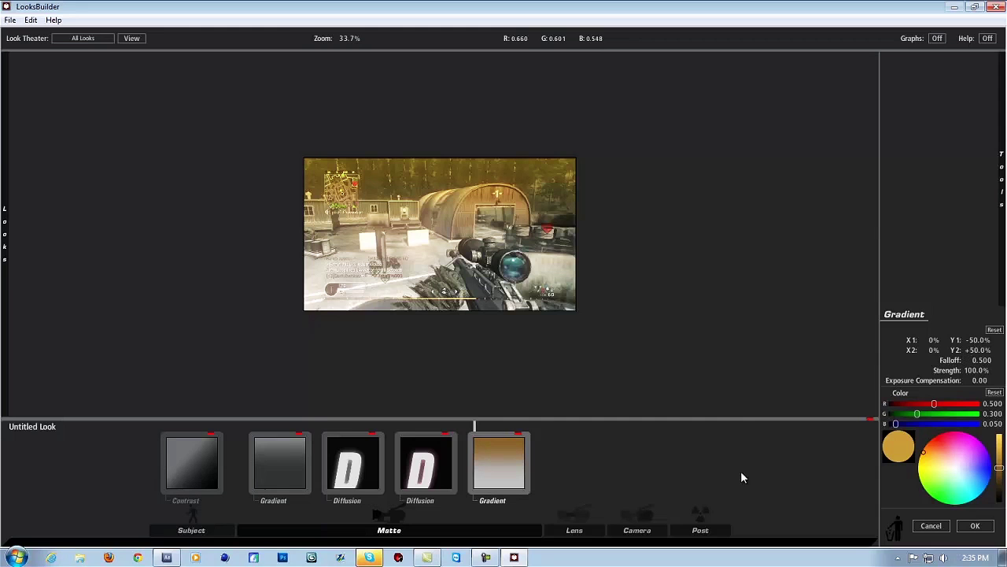
Set the Gradient colour to pinkish-lavender: R 0.752, G 0.415, B 0.788
click(986, 403)
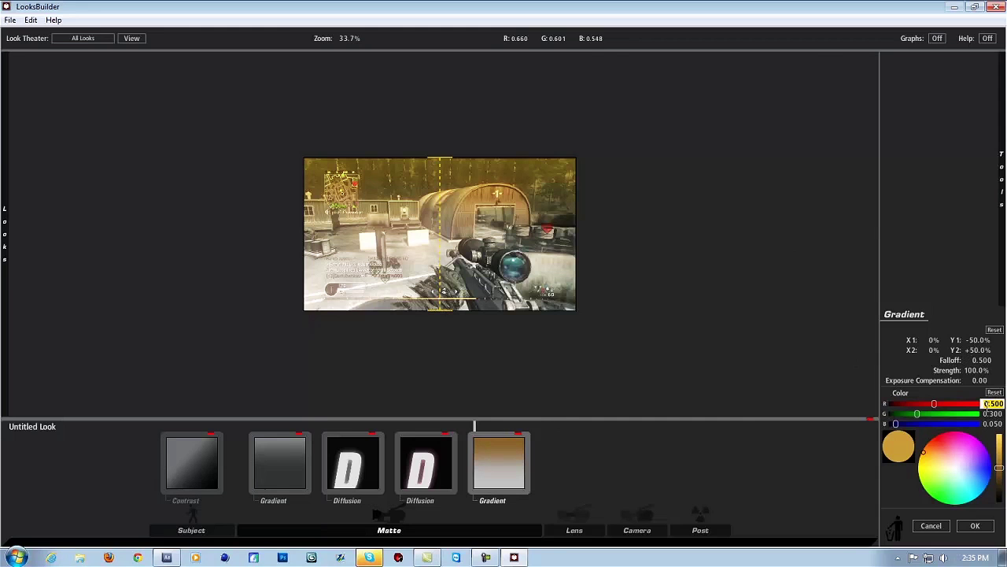
text(0.75)
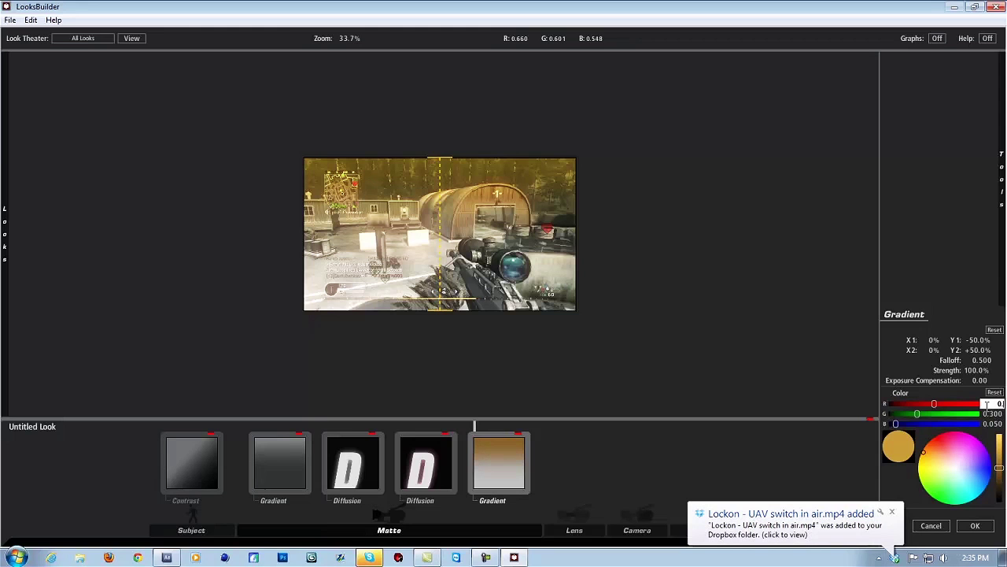
text(2)
key(Return)
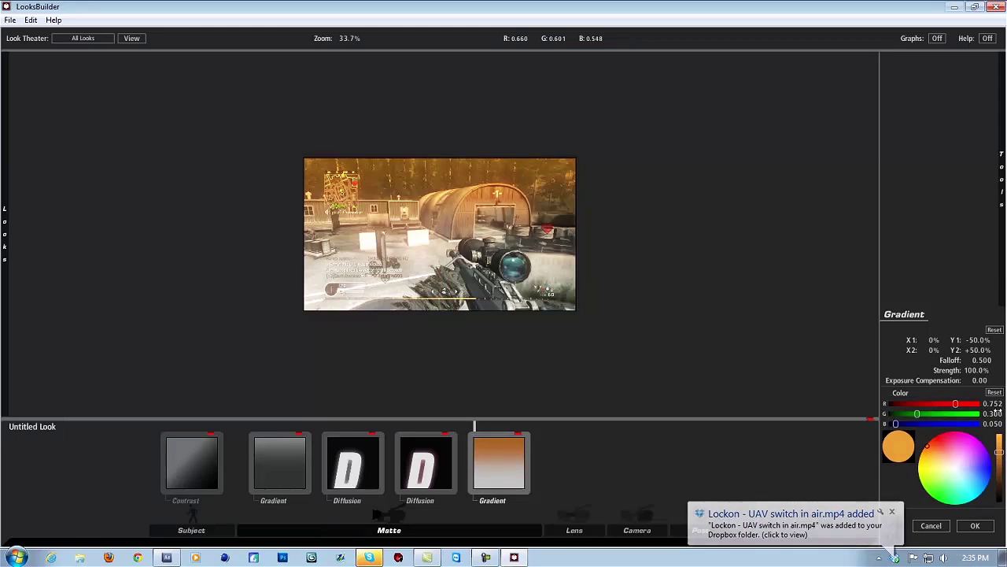
click(990, 414)
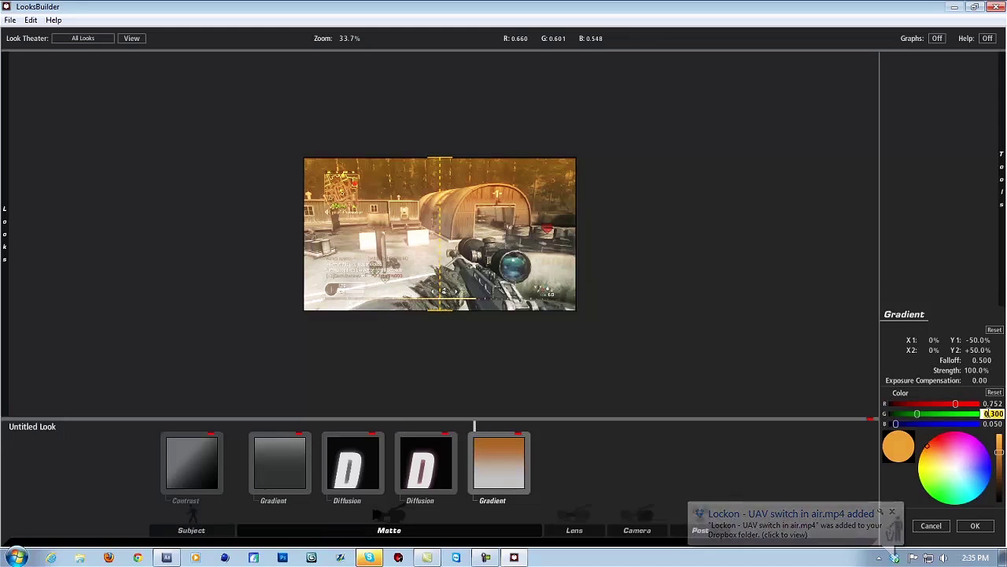
text(0)
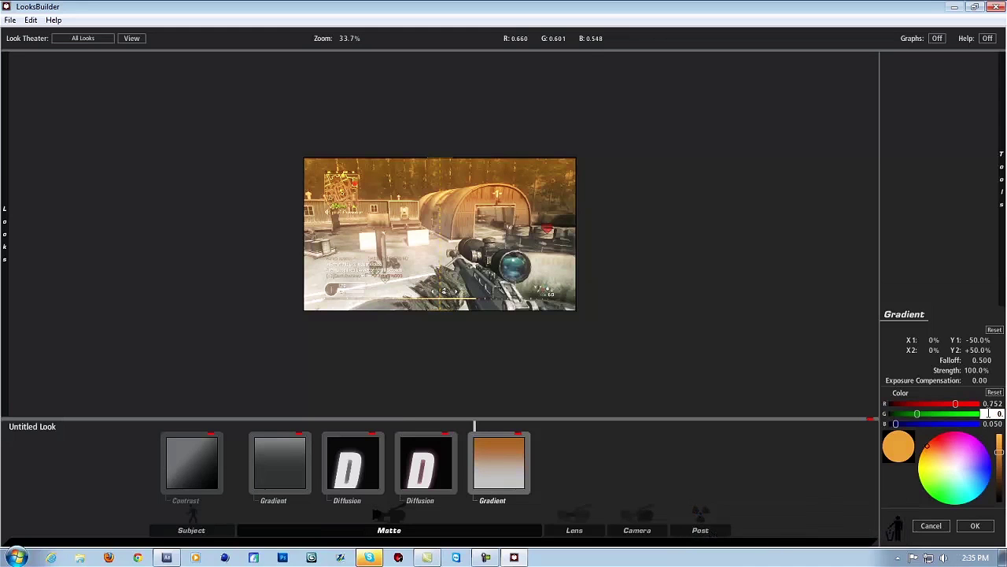
text(.415)
key(Return)
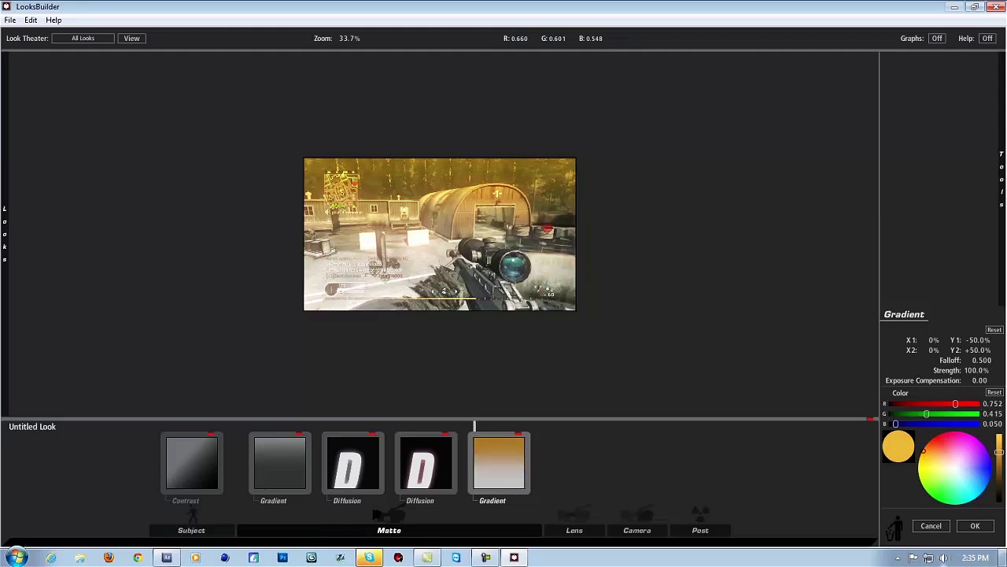
click(990, 422)
text(0.788)
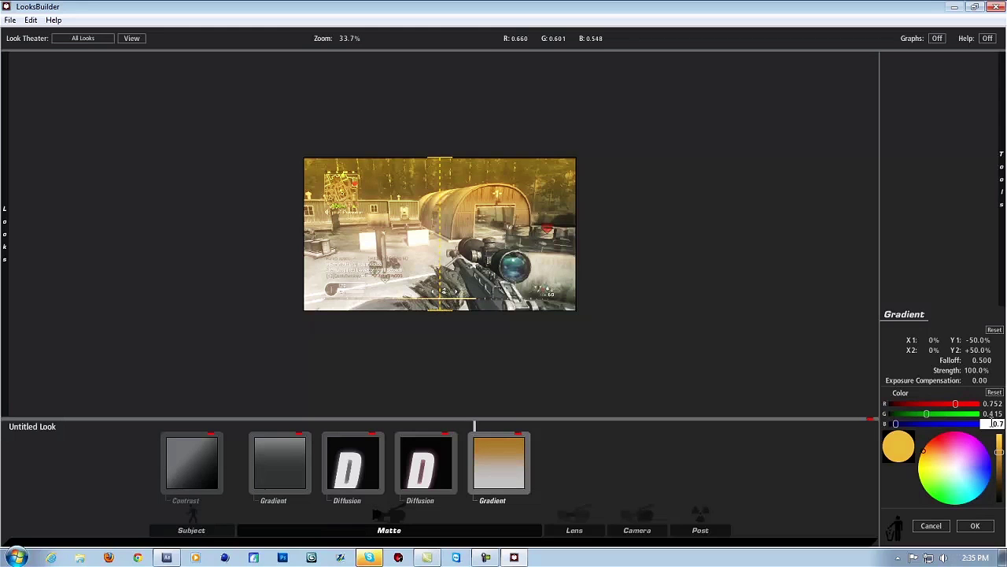
key(Return)
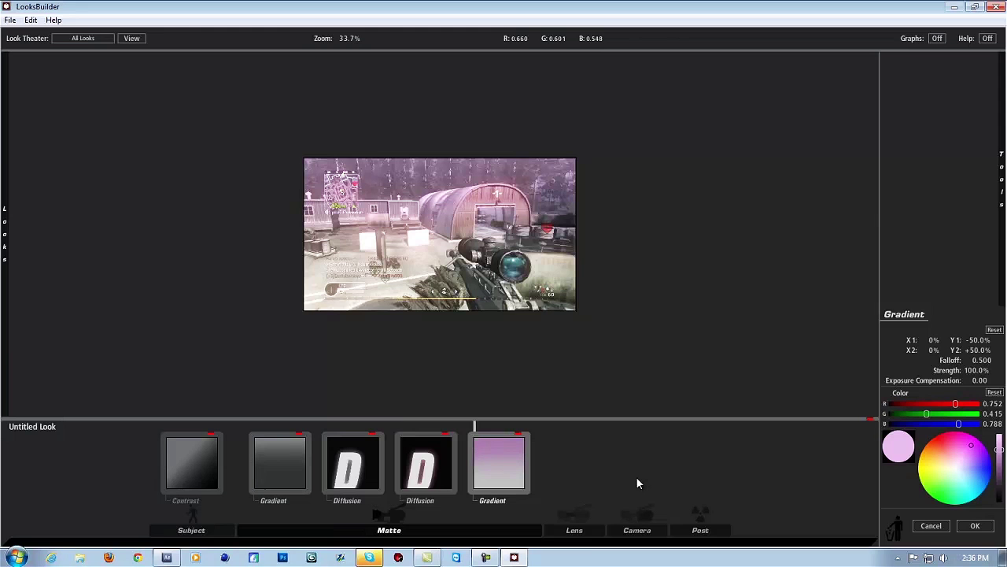
Add an Anamorphic Flare from the Lens tools and set its Size to 32%
click(583, 534)
mouse_move(1002, 229)
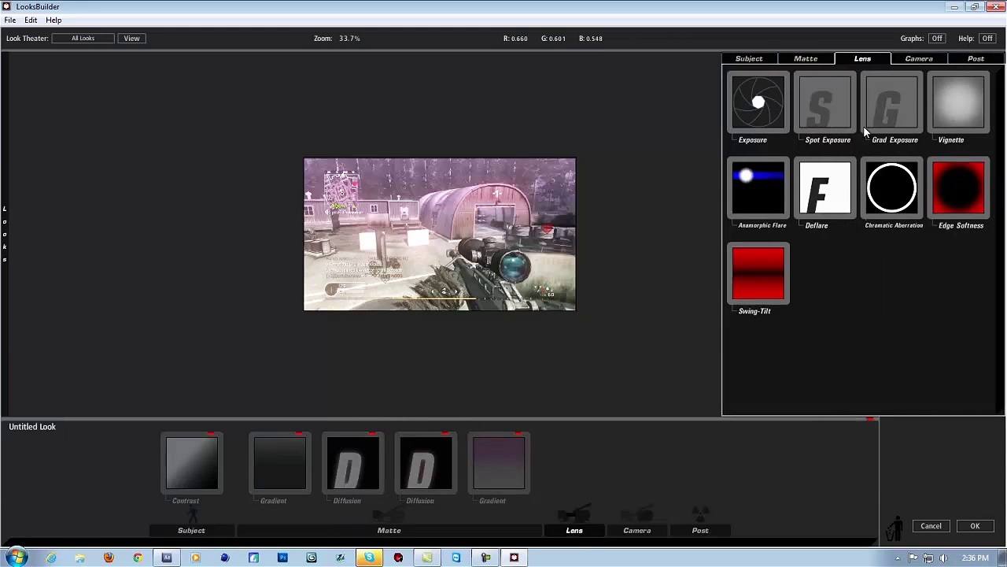
drag(760, 187, 554, 333)
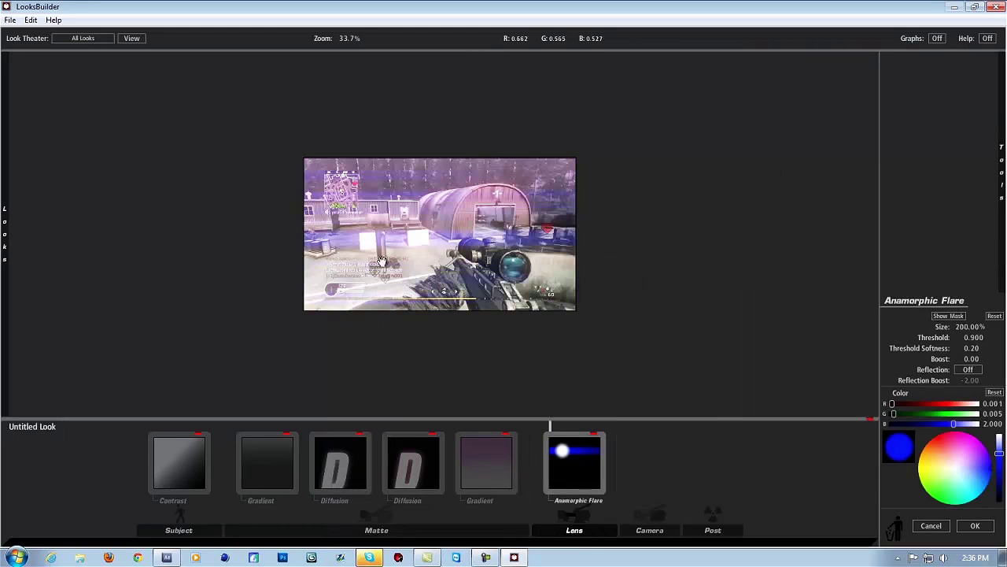
click(967, 328)
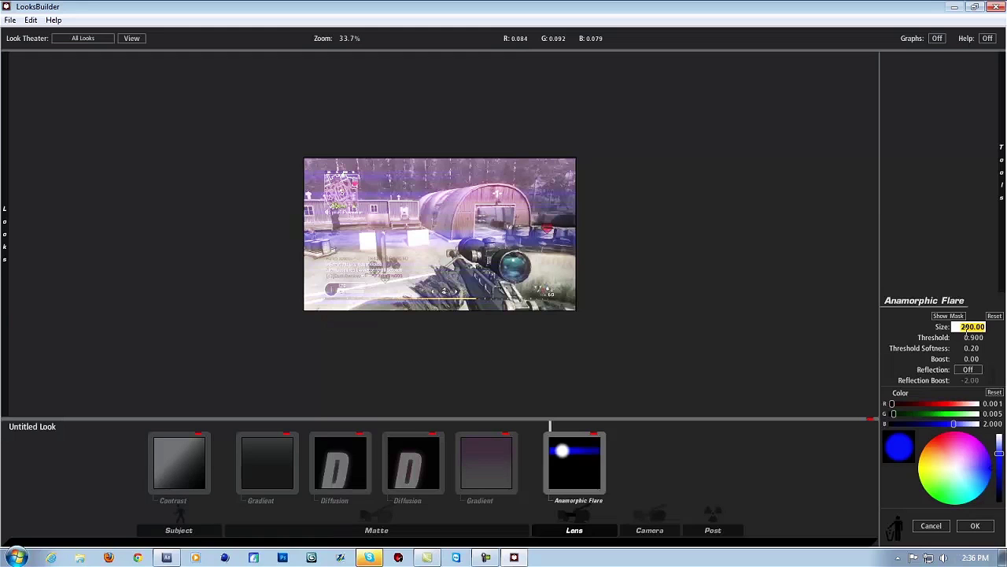
text(32)
key(Return)
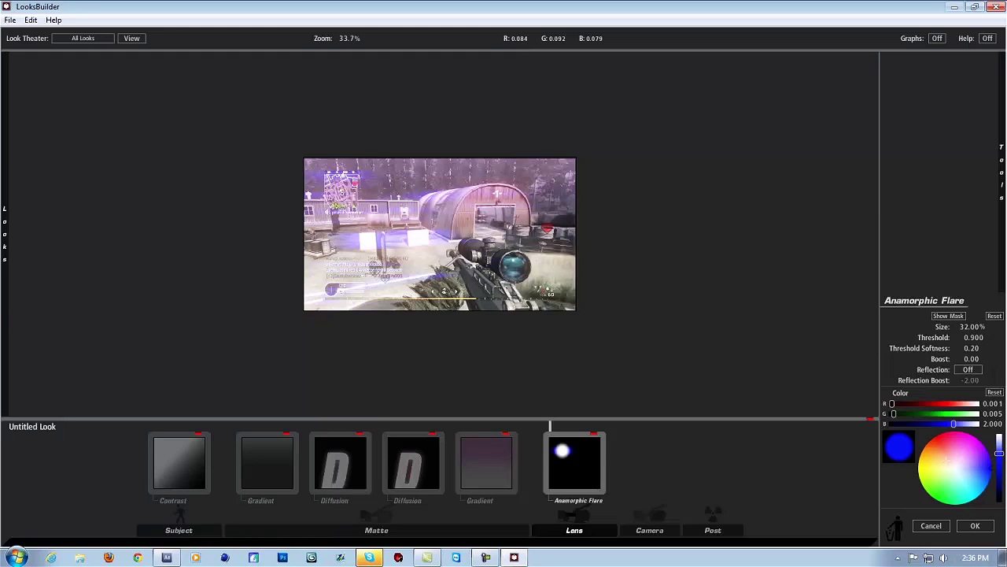
Set the flare's Threshold to 3.760, Threshold Softness to 1.00 and Boost to -1.90
click(976, 348)
click(975, 338)
text(3.760)
key(Return)
click(974, 358)
click(976, 348)
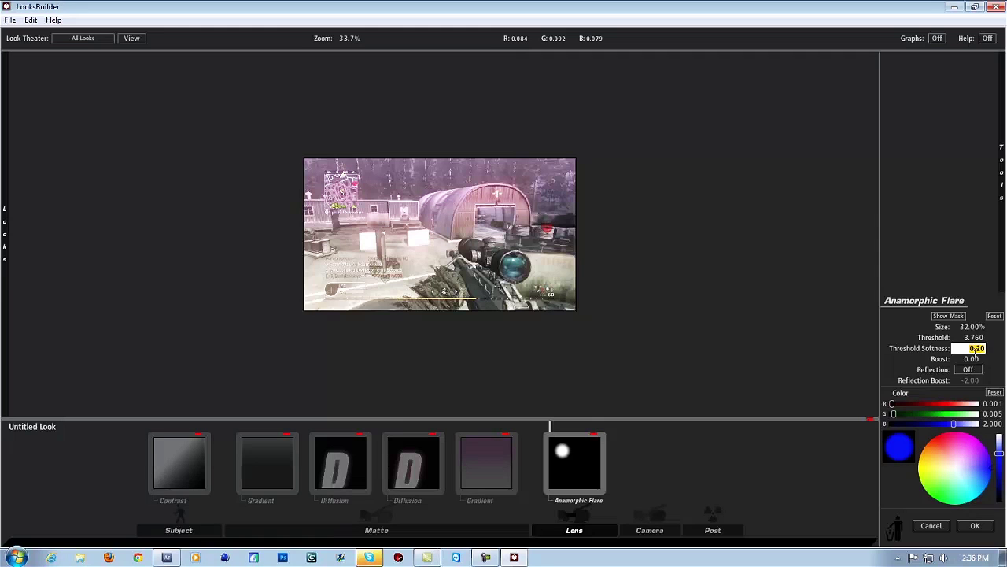
text(1)
key(Return)
click(969, 358)
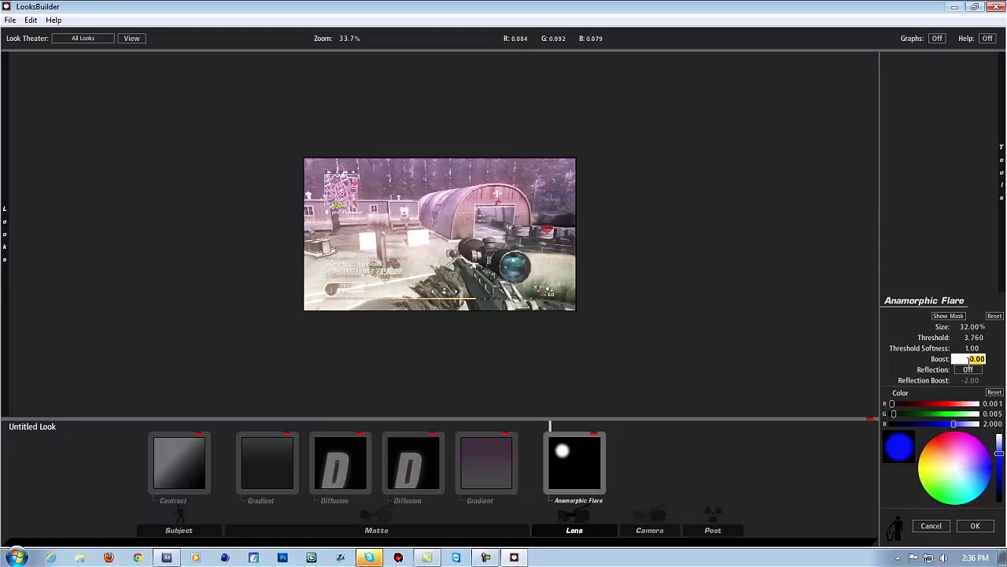
text(-1.90)
key(Return)
Set the flare colour's red to 2.000 and green to 1.999, making it near-white
click(990, 403)
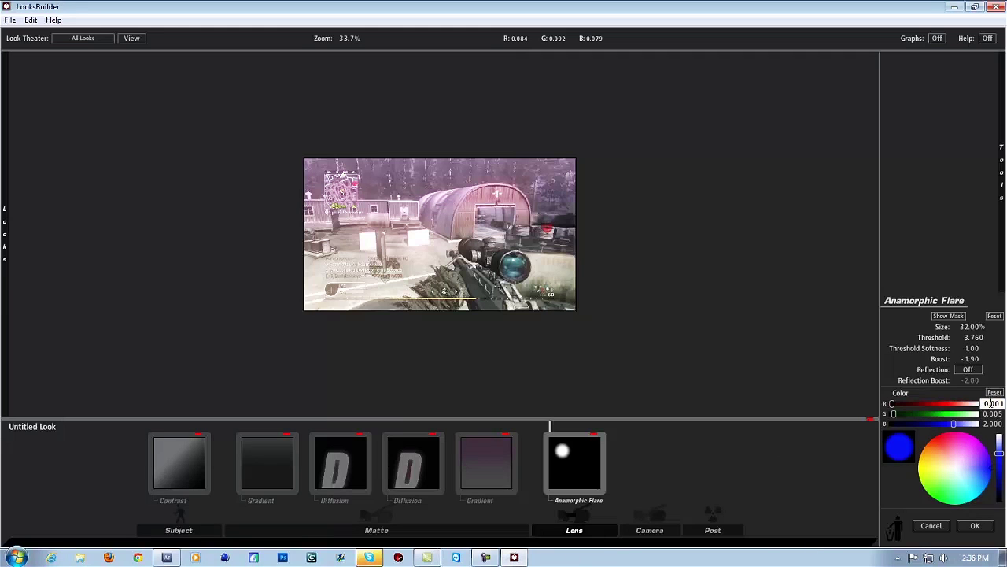
text(2)
key(Return)
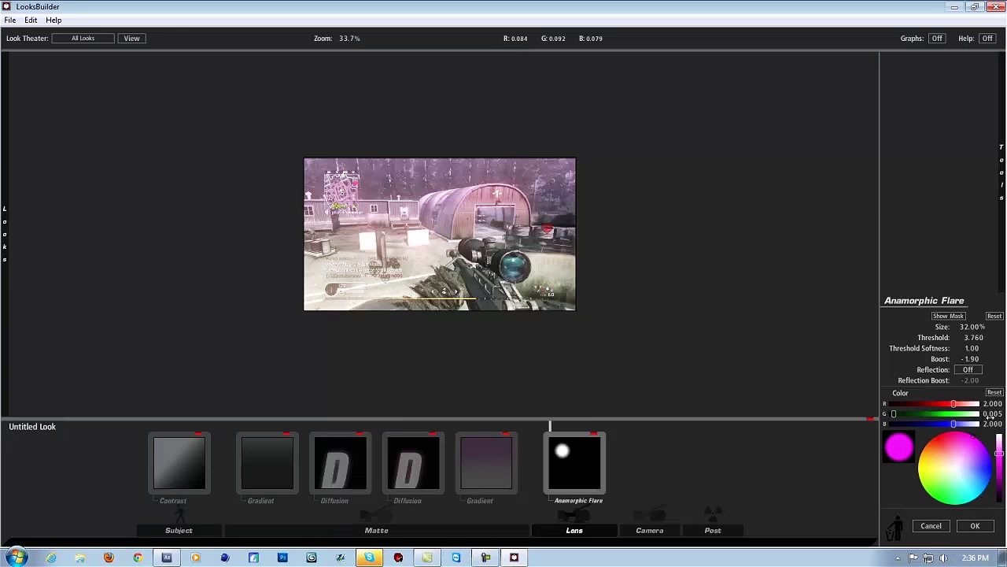
click(993, 414)
text(1.999)
key(Return)
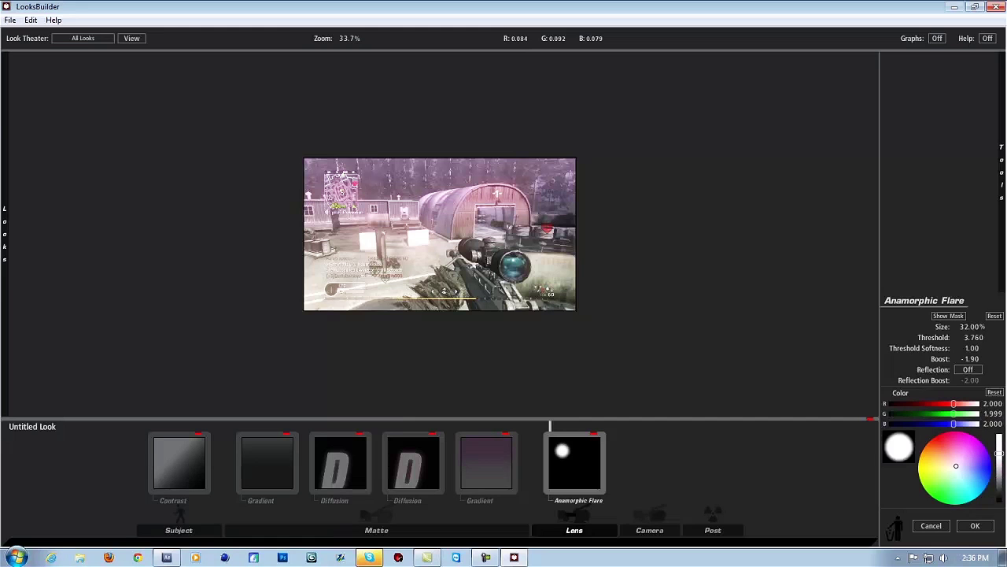
mouse_move(2, 70)
Add a Lift-Gamma-Gain tool from the Post tools to the end of the look
mouse_move(996, 129)
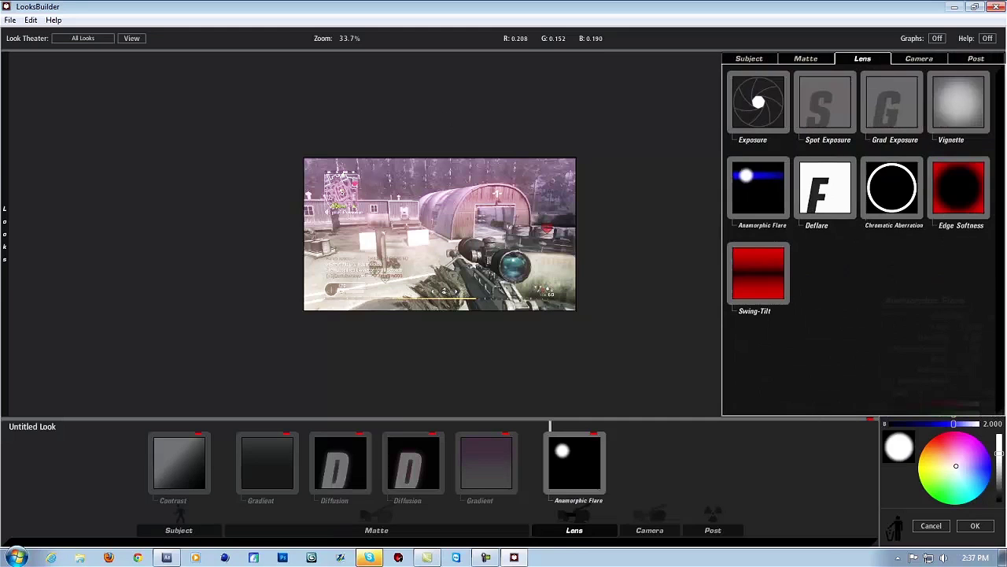
click(976, 59)
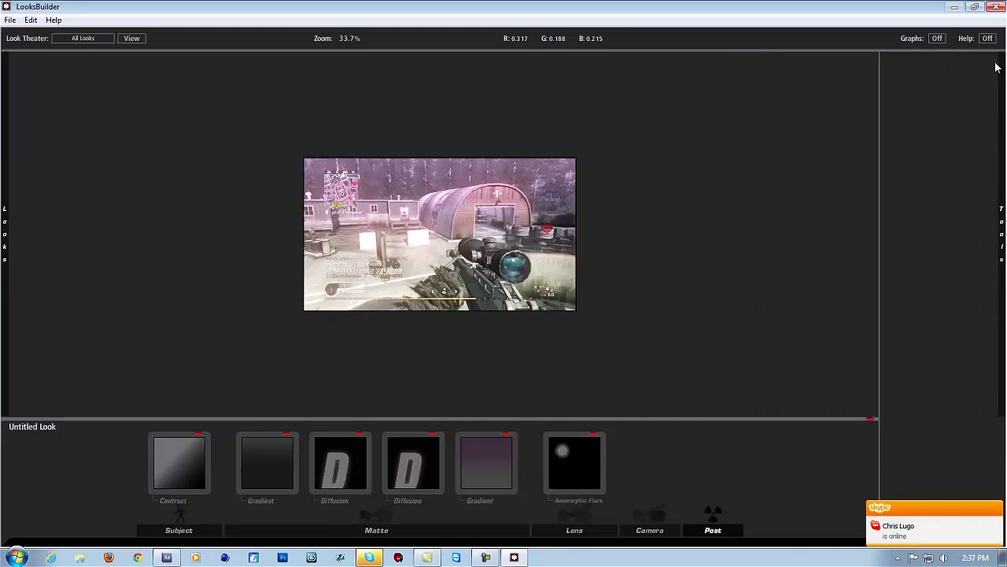
mouse_move(995, 68)
double_click(895, 307)
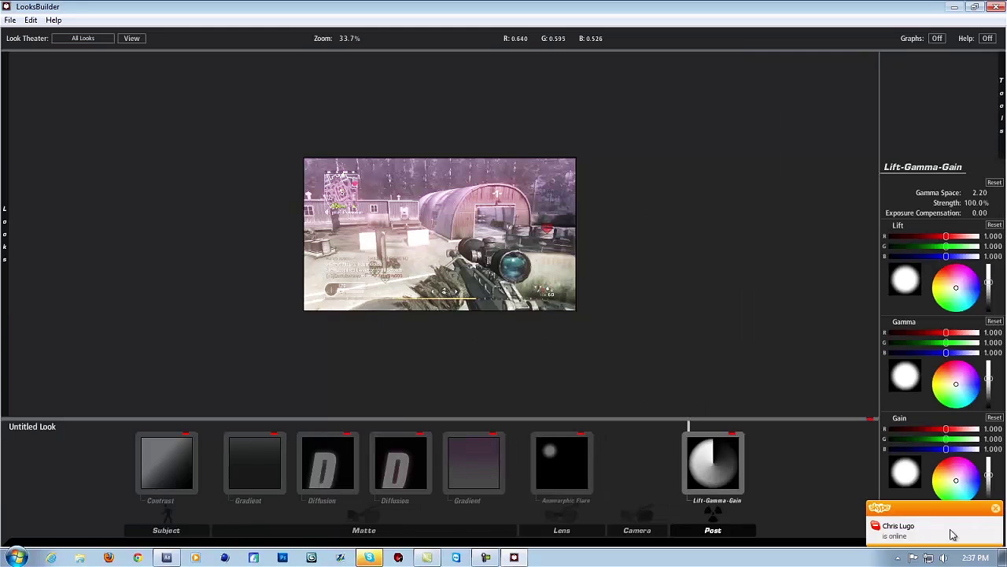
Set the Lift red to 0.927 and Lift green to 0.942
click(984, 235)
text(0.)
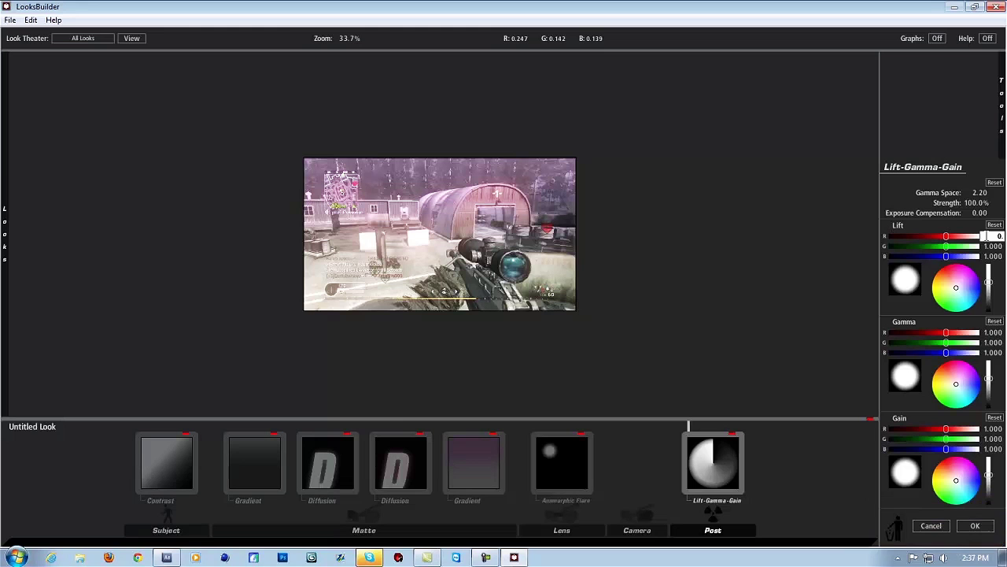
text(927)
key(Return)
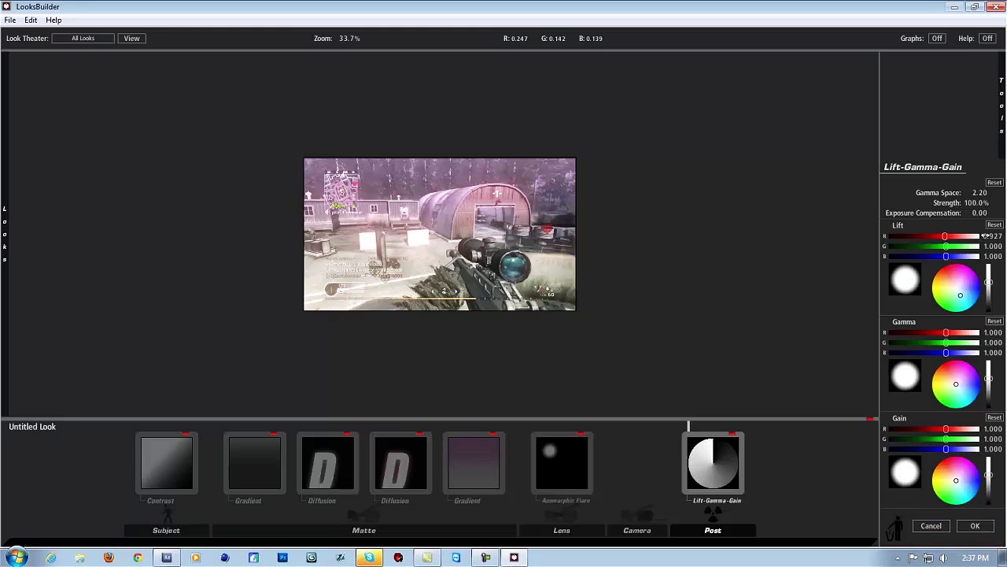
click(995, 247)
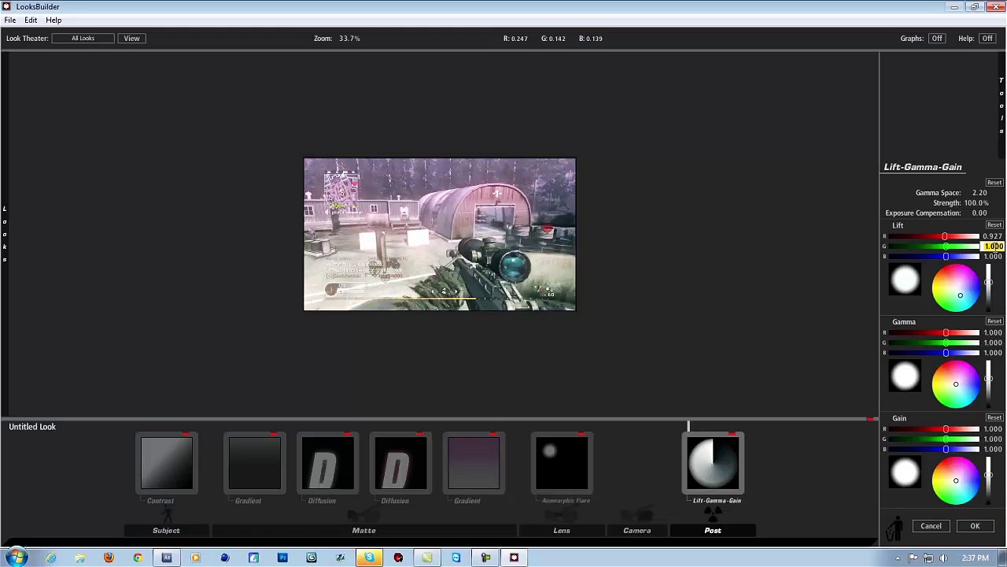
text(0.942)
key(Return)
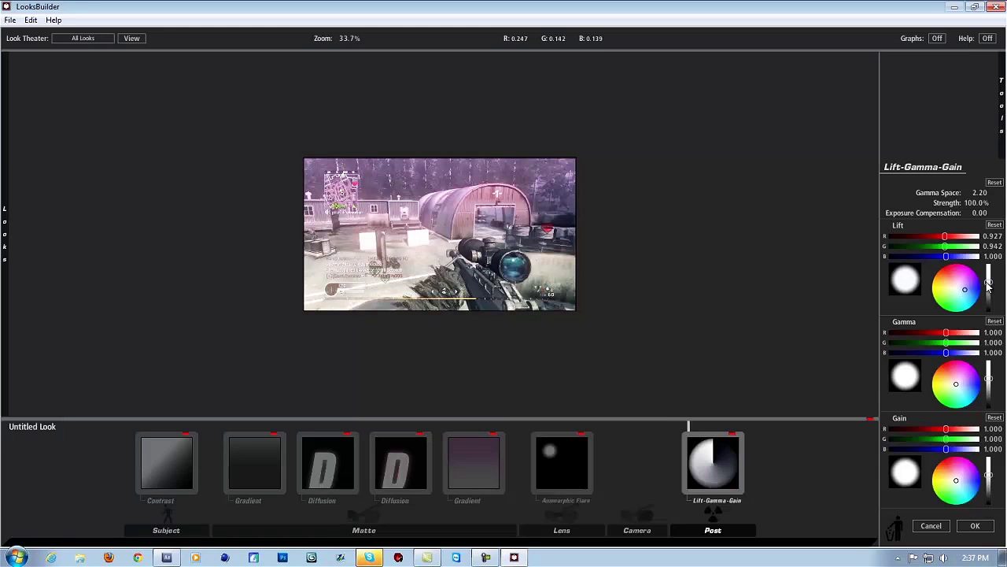
click(992, 257)
Set the Gamma to R 1.063, G 0.950, B 0.987
click(995, 333)
text(1.063)
key(Tab)
text(0.950)
key(Tab)
text(0.987)
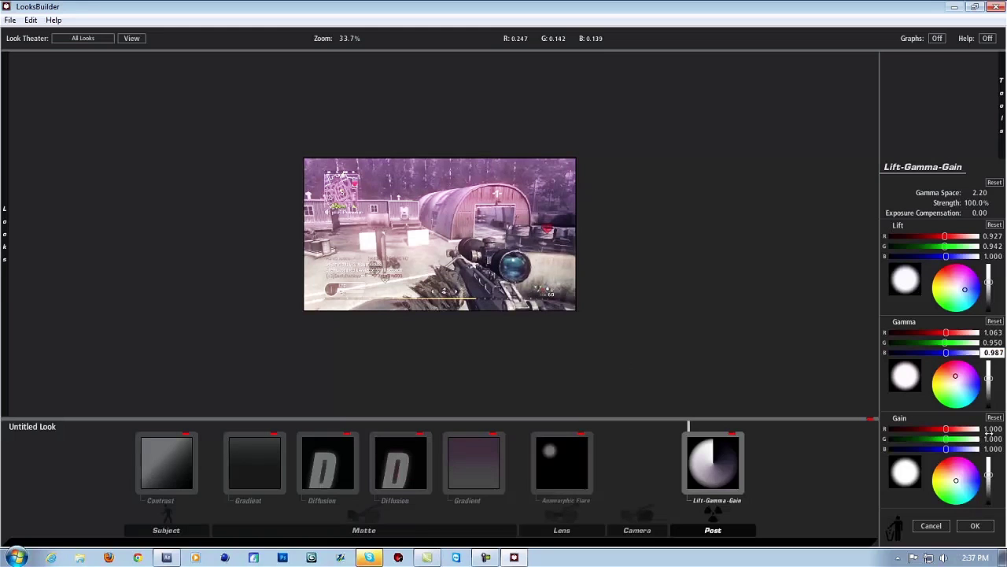
key(Return)
Set the Gain to R 1.094, G 1.027, B 0.879 to warm the highlights
click(989, 425)
text(1.)
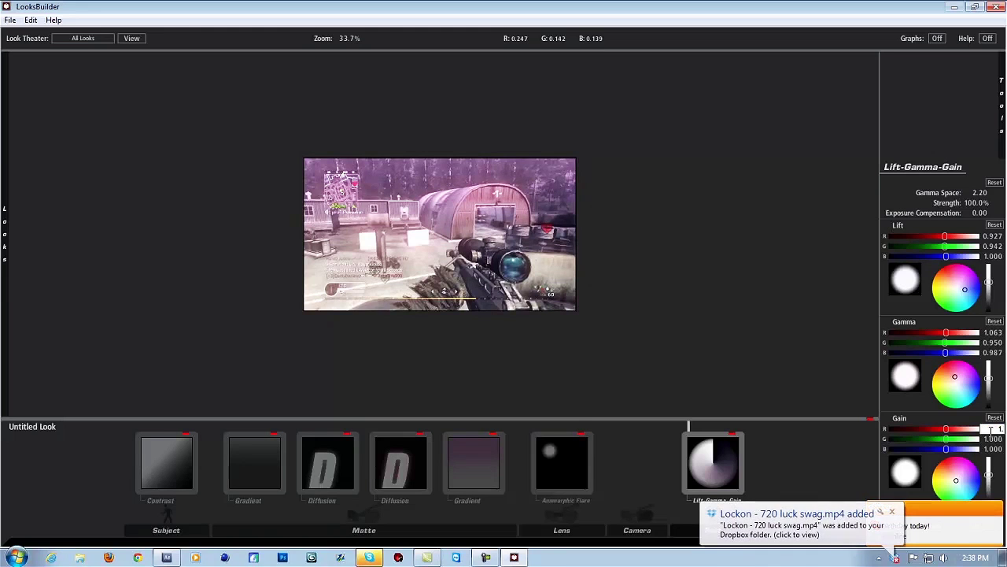
text(094)
key(Return)
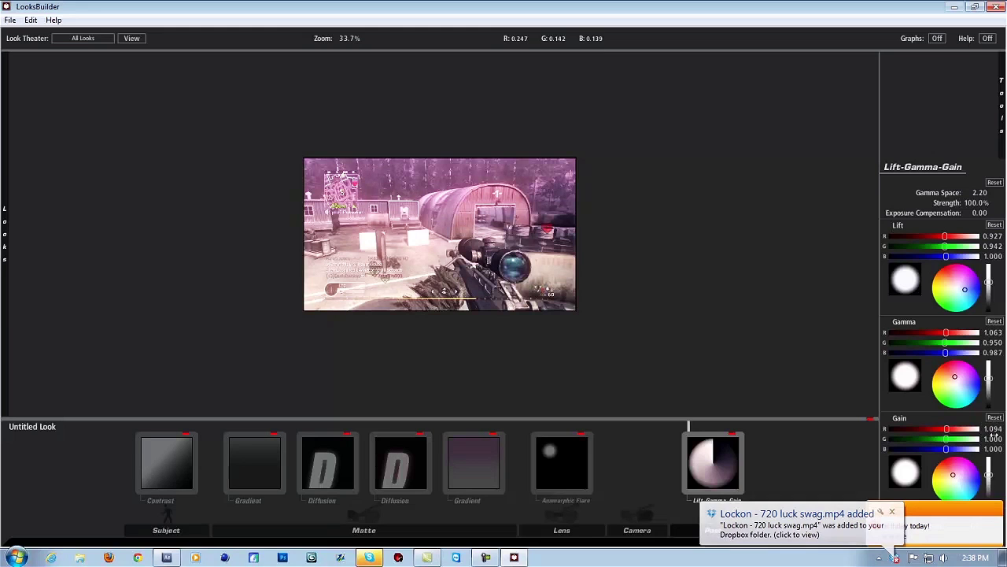
click(993, 438)
text(1.)
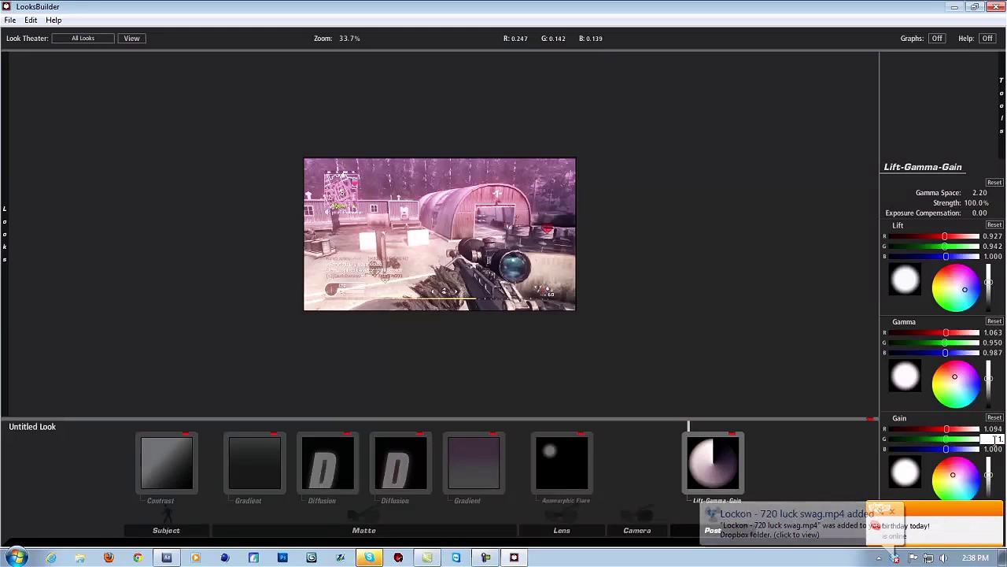
text(027)
key(Return)
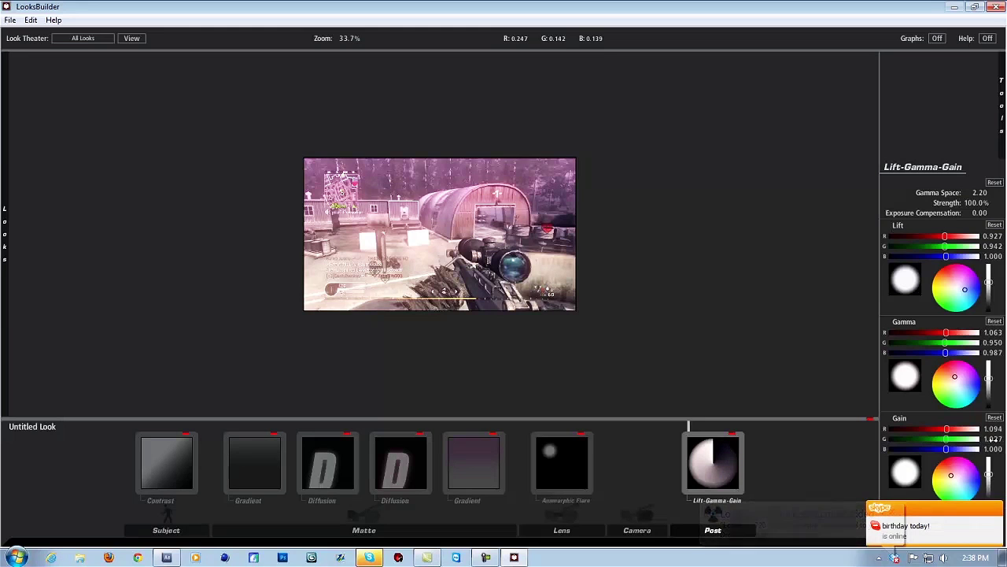
click(994, 449)
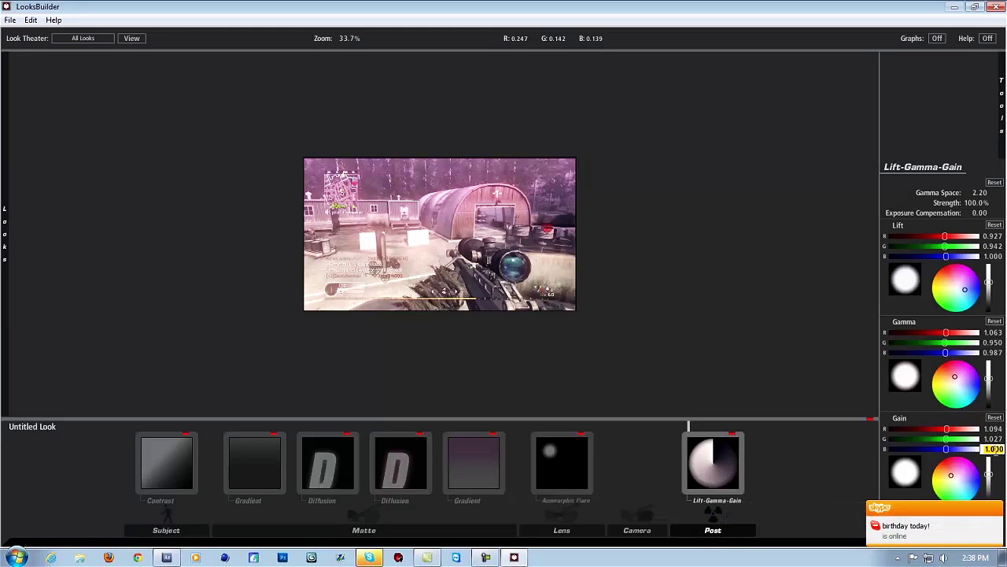
text(0.879)
key(Return)
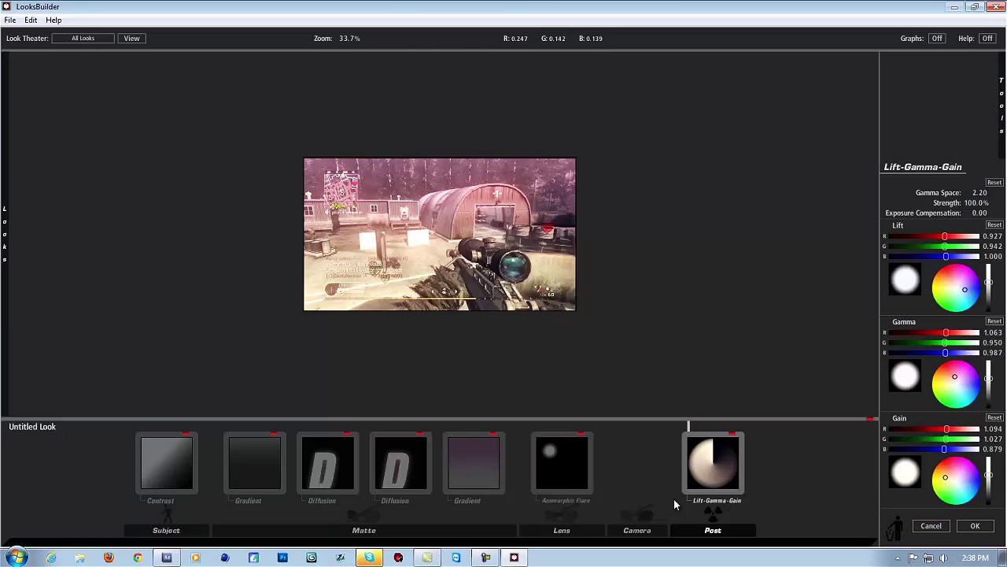
Accept the look in LooksBuilder and scrub the timeline to preview the graded clip
click(975, 526)
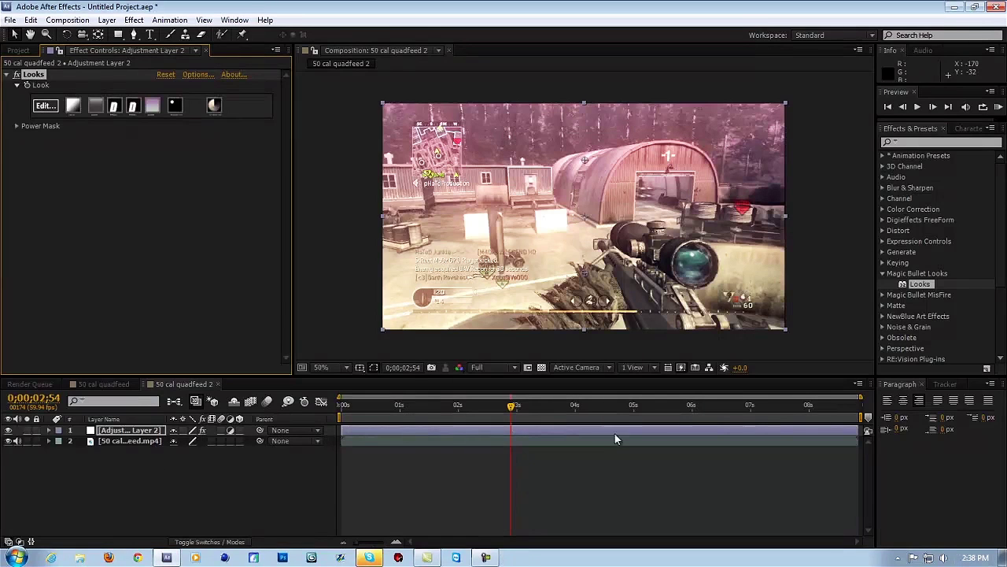
click(382, 410)
click(481, 413)
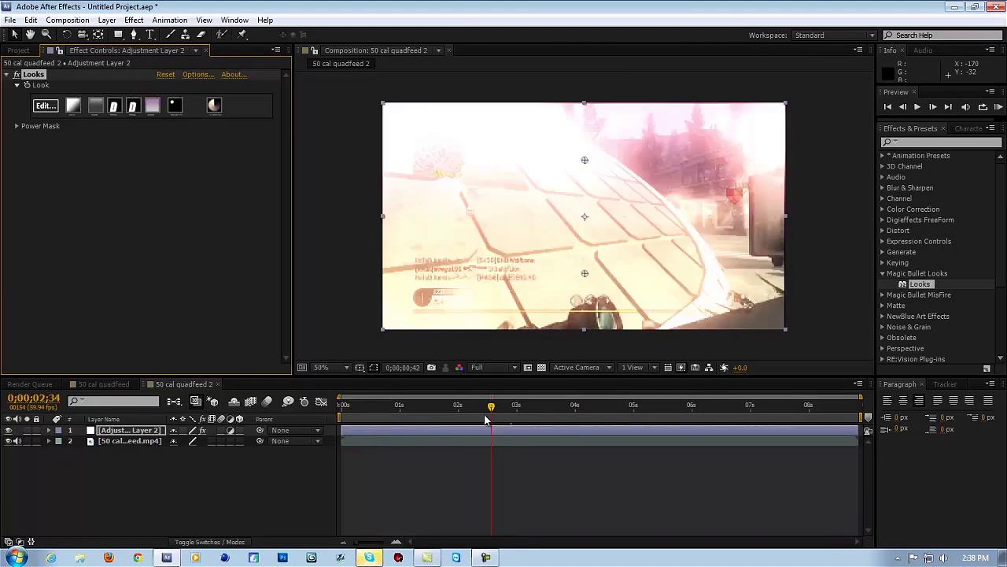
drag(482, 415, 524, 415)
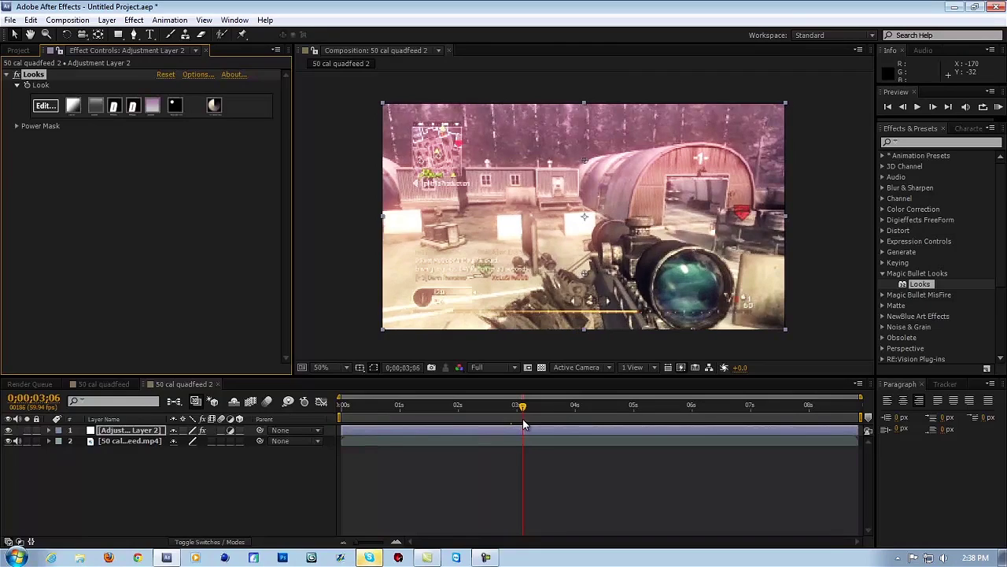
click(354, 289)
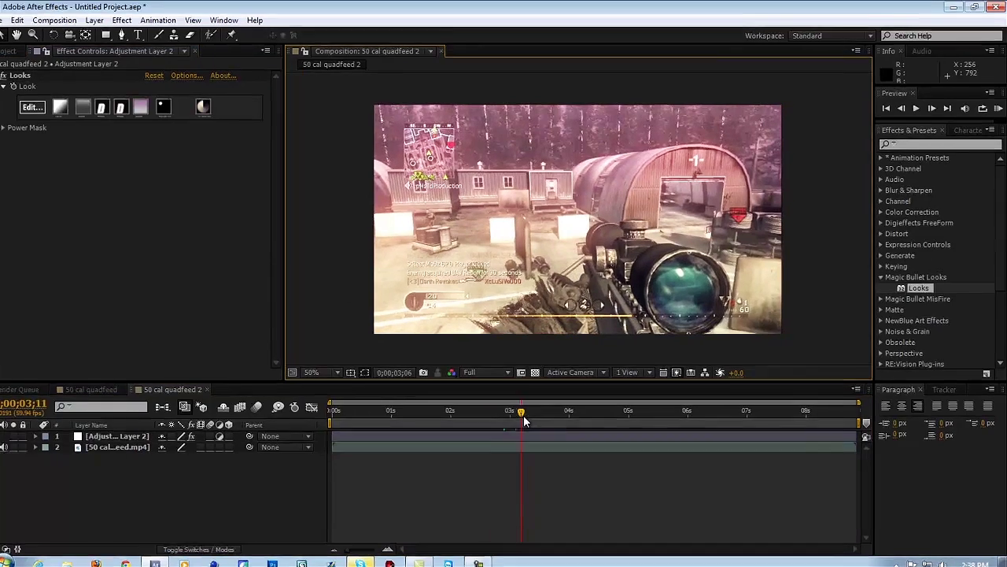
mouse_move(523, 414)
mouse_down()
mouse_move(534, 416)
mouse_move(518, 415)
mouse_up()
mouse_move(403, 509)
mouse_down()
mouse_move(370, 506)
mouse_move(400, 507)
mouse_up()
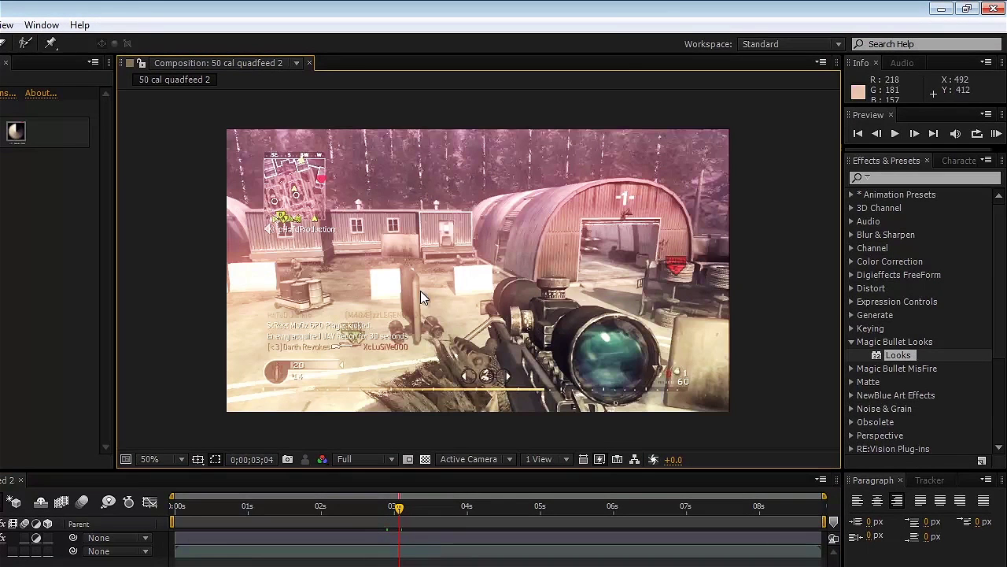
Collapse the Magic Bullet Looks folder in Effects & Presets and minimize After Effects to the desktop
click(847, 344)
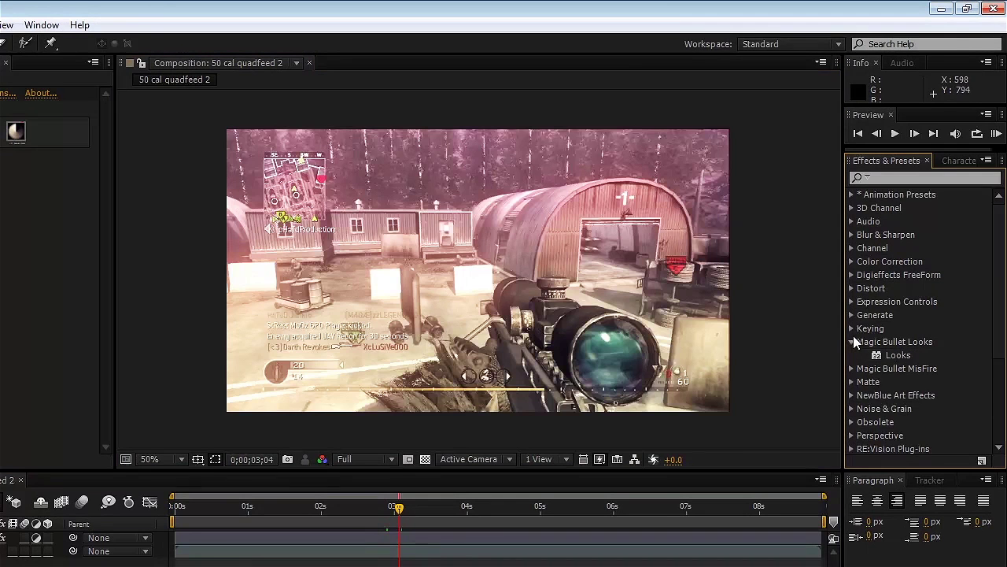
click(851, 342)
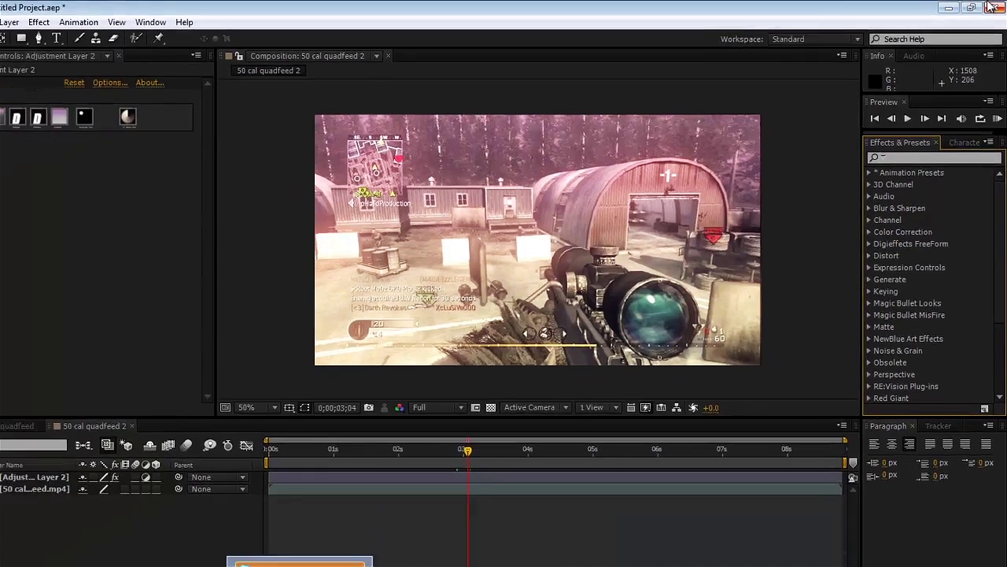
key(super+d)
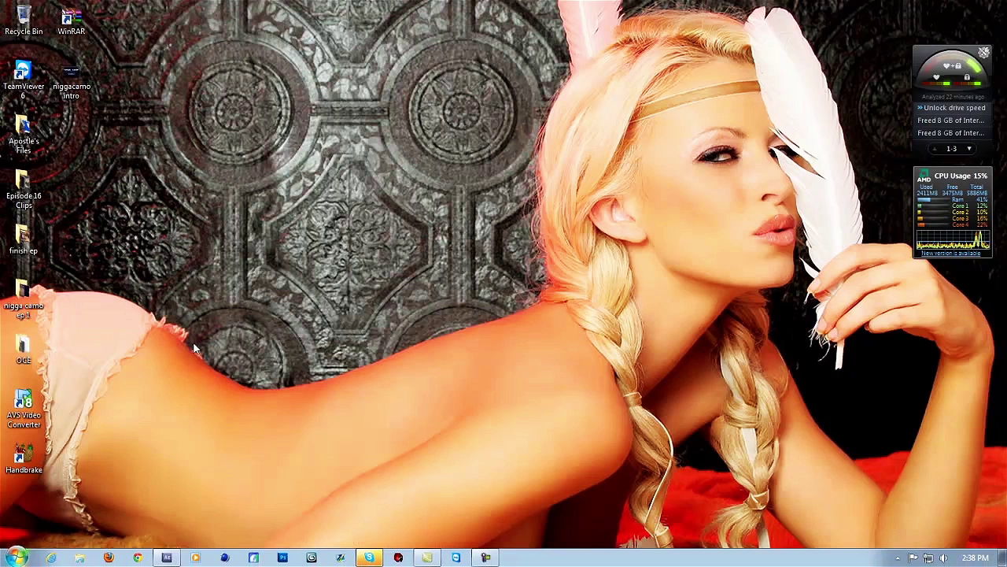